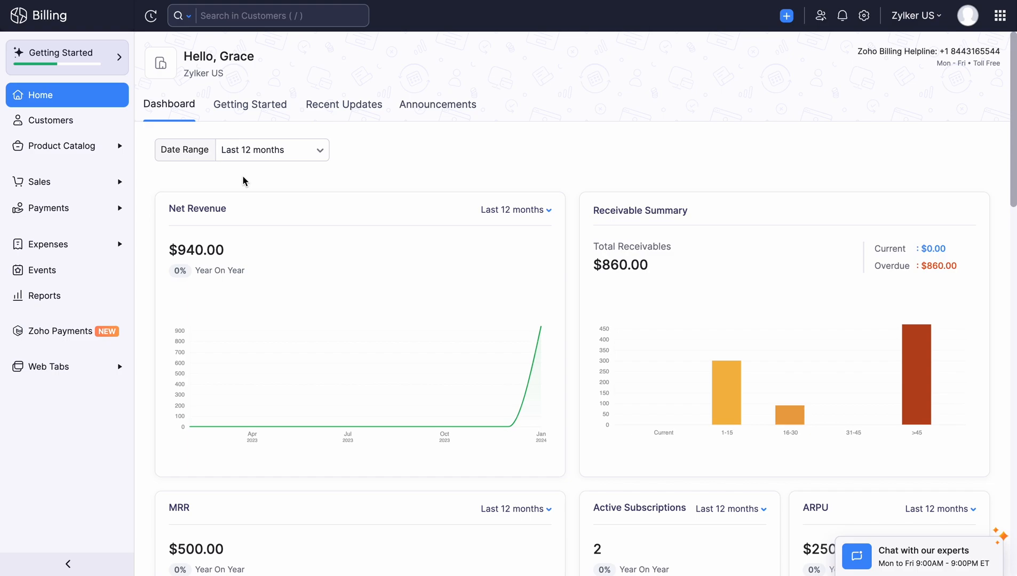
Enable the Time Tracking module in the general preferences and save the settings
{"action": "left_click", "coordinate": [865, 16]}
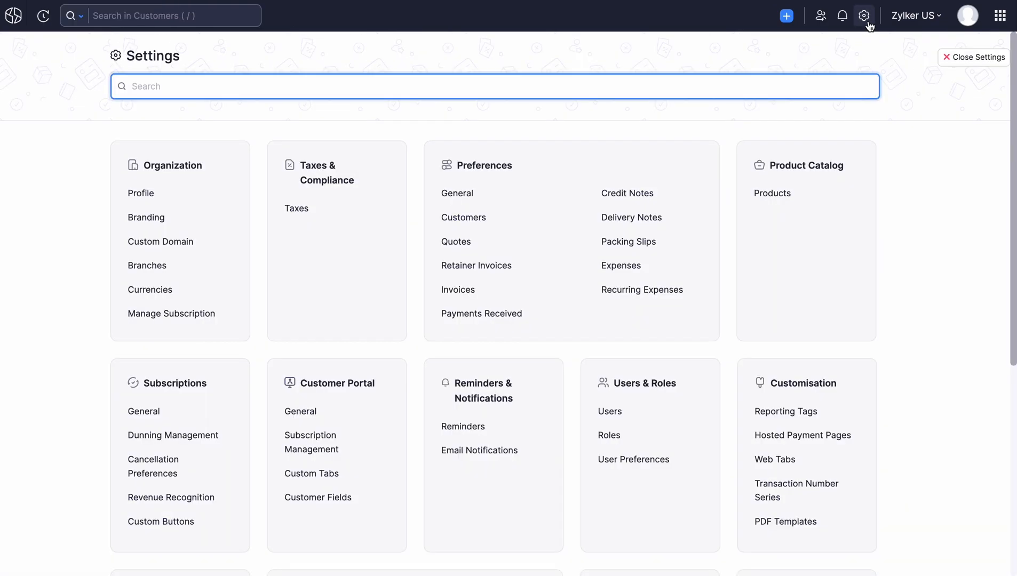
{"action": "left_click", "coordinate": [469, 196]}
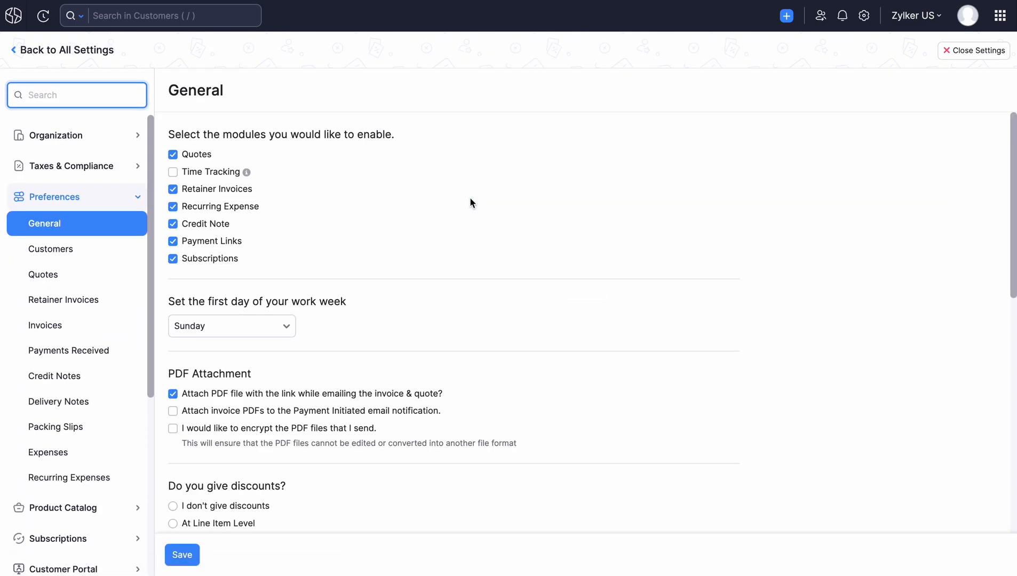
{"action": "left_click", "coordinate": [234, 173]}
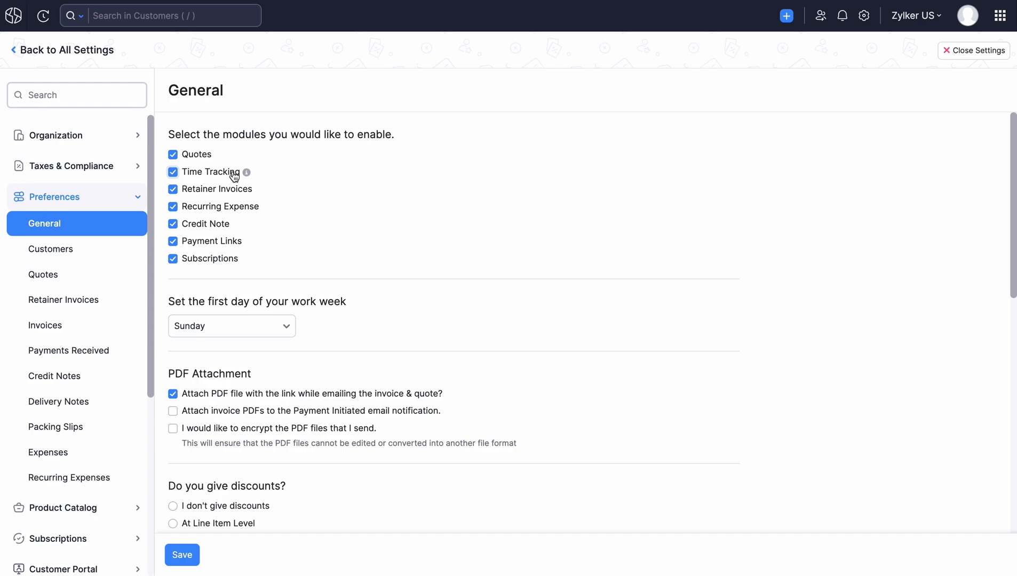
{"action": "left_click", "coordinate": [189, 559]}
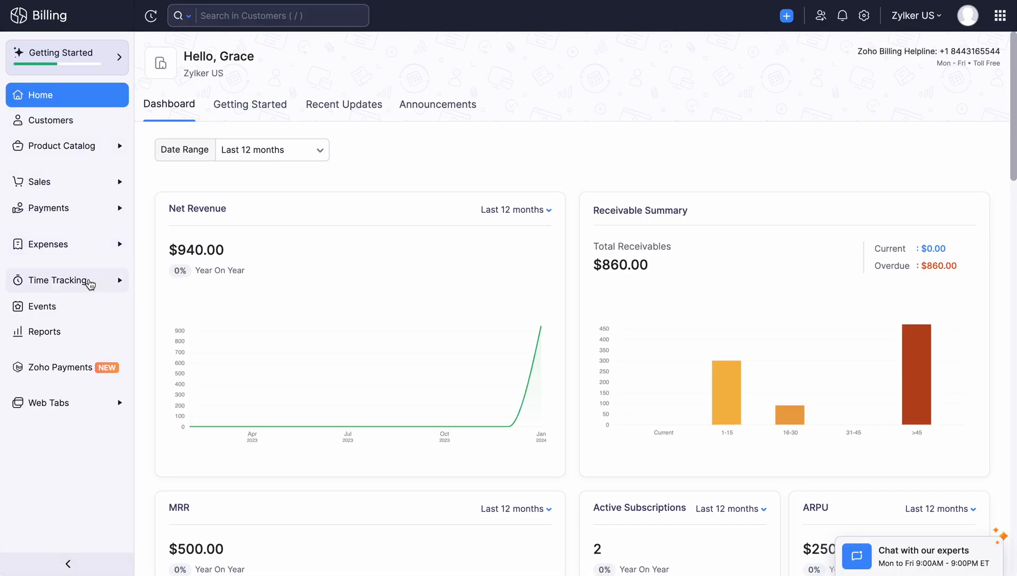
Start a new project named Web Design with code P0012 and a description about contact forms, image galleries and e-commerce capabilities
{"action": "left_click", "coordinate": [87, 282]}
{"action": "left_click", "coordinate": [84, 309]}
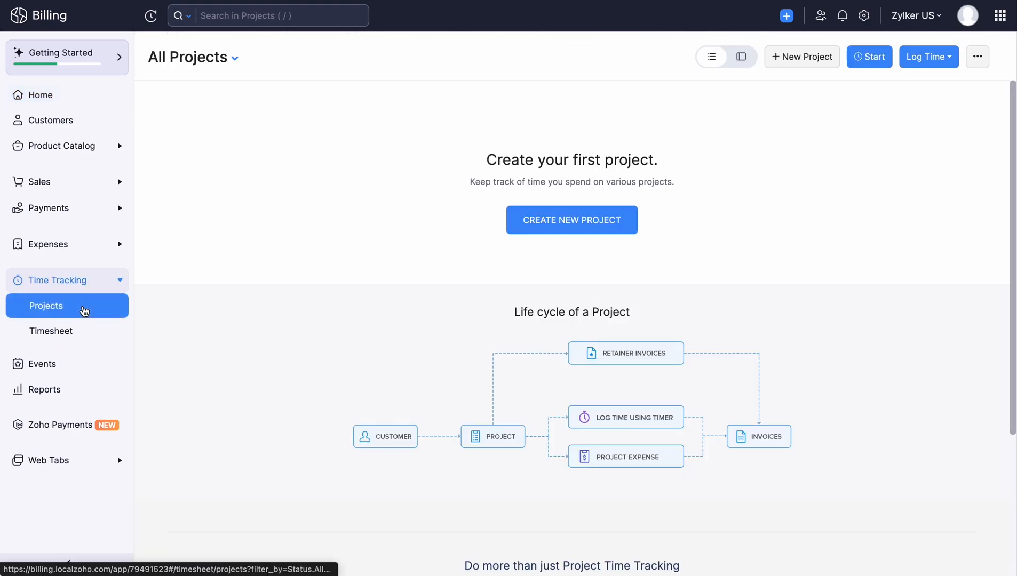
{"action": "left_click", "coordinate": [534, 230]}
{"action": "type", "text": "Web Design"}
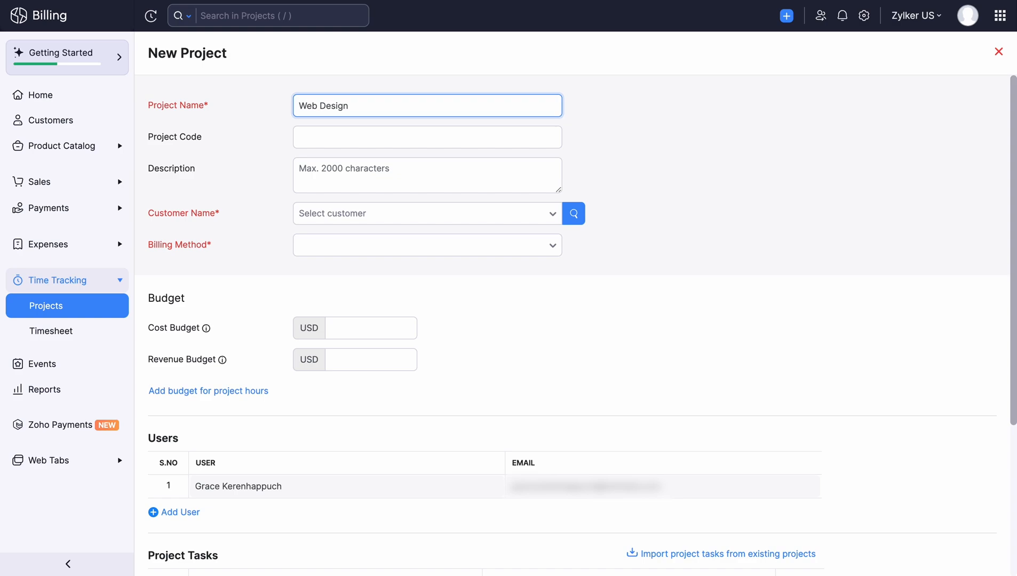
{"action": "left_click", "coordinate": [403, 140]}
{"action": "type", "text": "P0012"}
{"action": "left_click", "coordinate": [325, 169]}
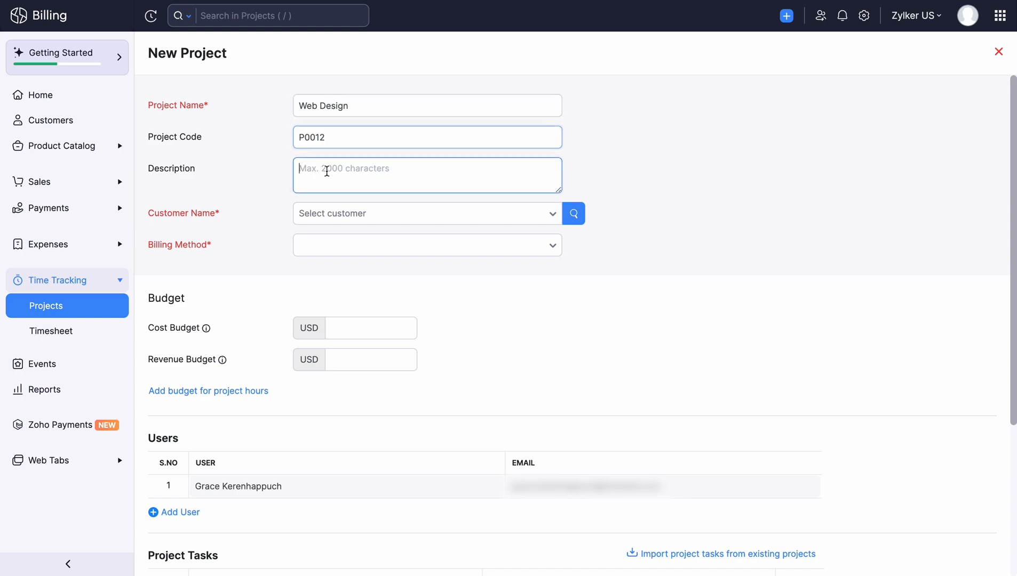
{"action": "type", "text": "Incorporate necessary features and functionalities such as contact forms, image galleries, e-commerce capabilities"}
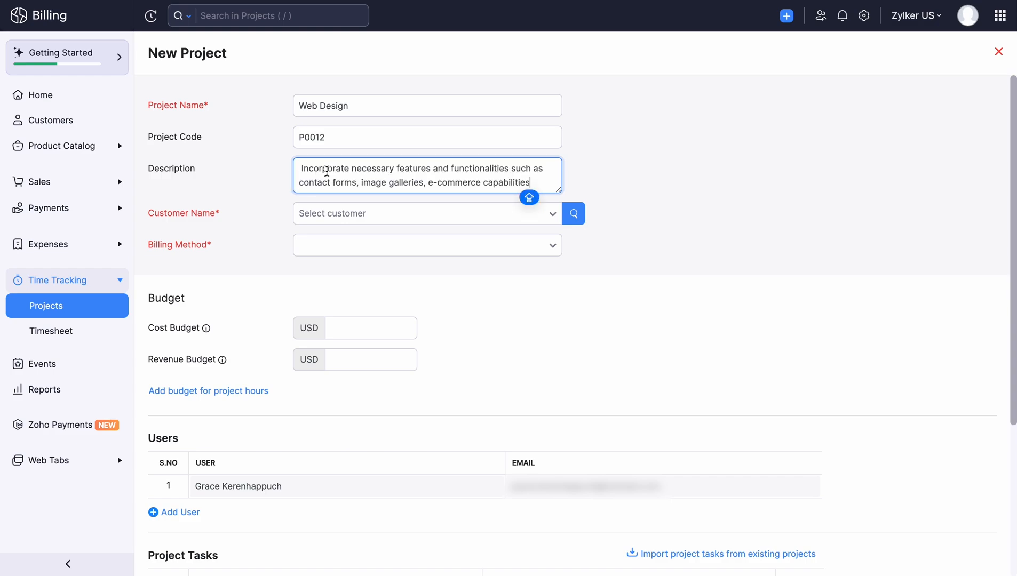
Assign the first listed customer to the project and set the billing method to Hourly
{"action": "left_click", "coordinate": [348, 214]}
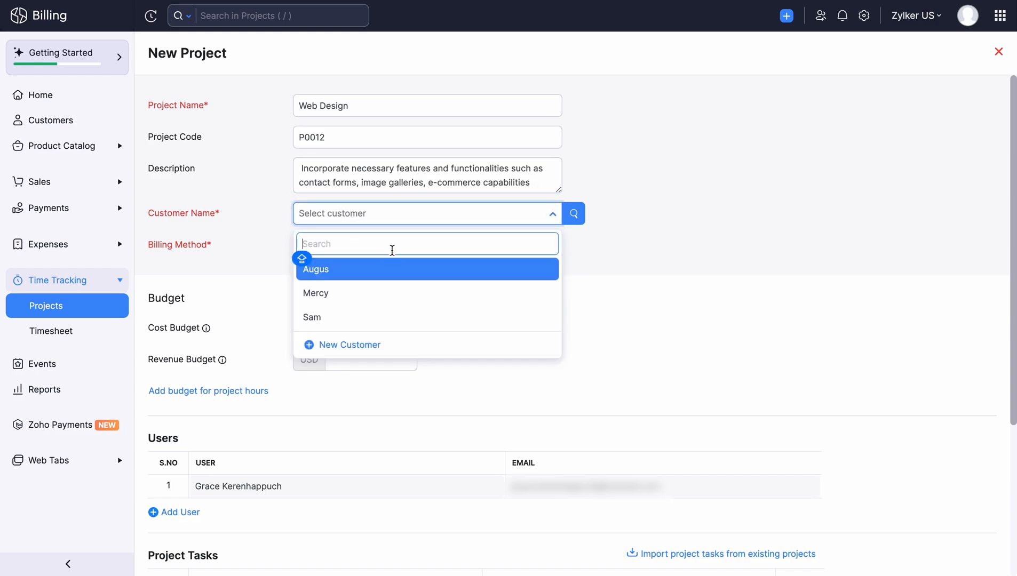
{"action": "left_click", "coordinate": [421, 270]}
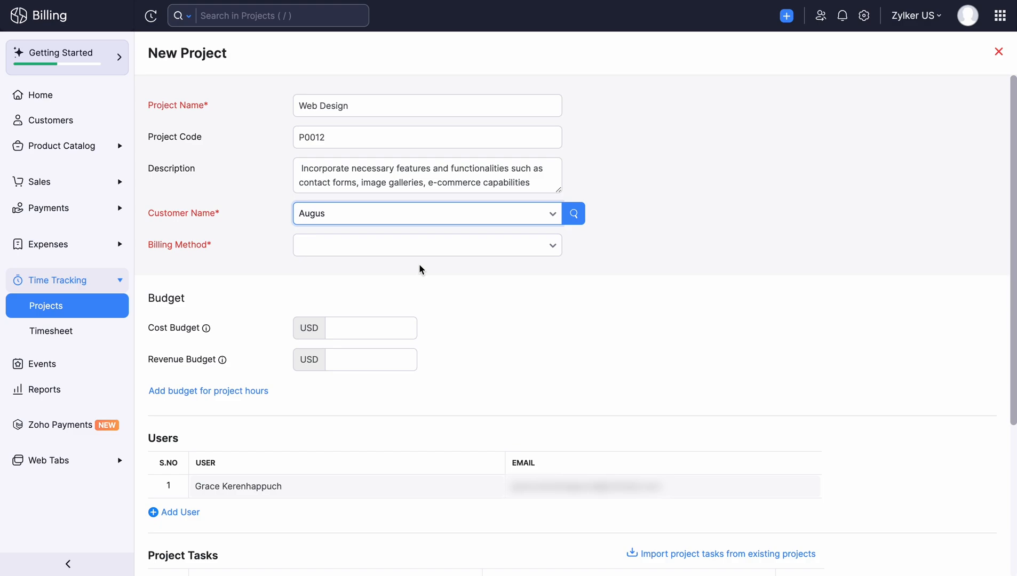
{"action": "left_click", "coordinate": [449, 249]}
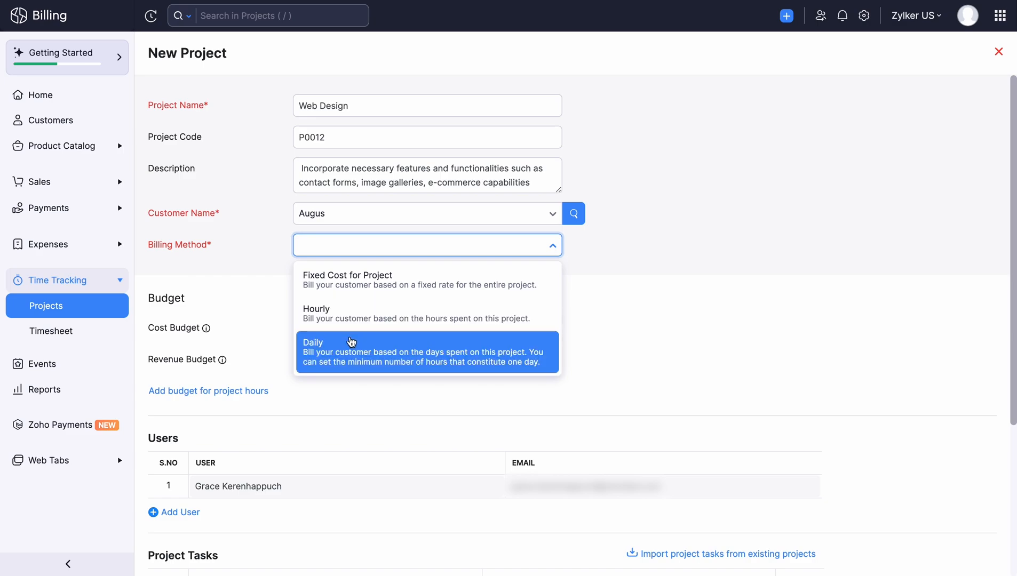
{"action": "left_click", "coordinate": [384, 310]}
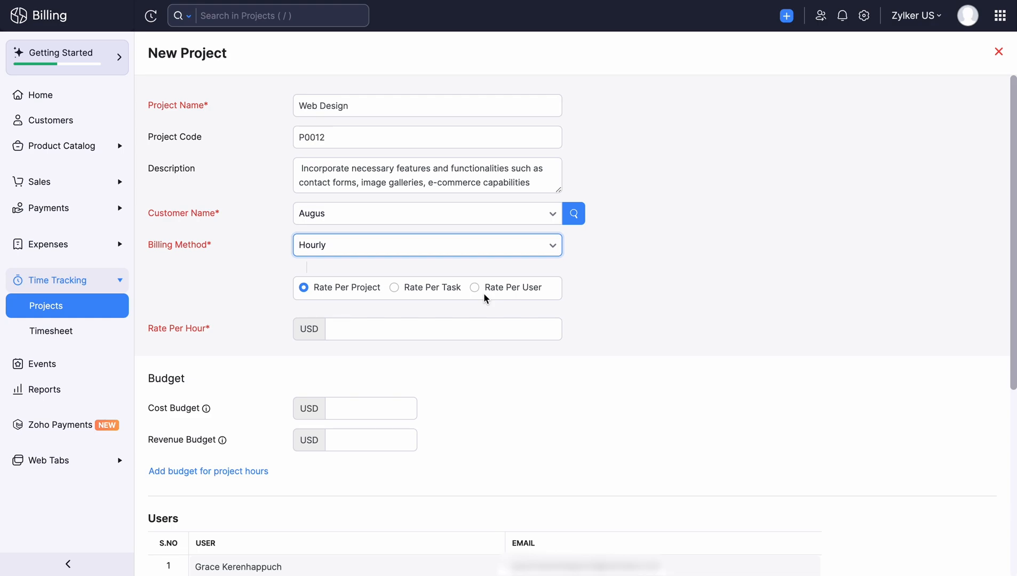
Try the Daily billing method for the project and return to Hourly
{"action": "left_click", "coordinate": [448, 250]}
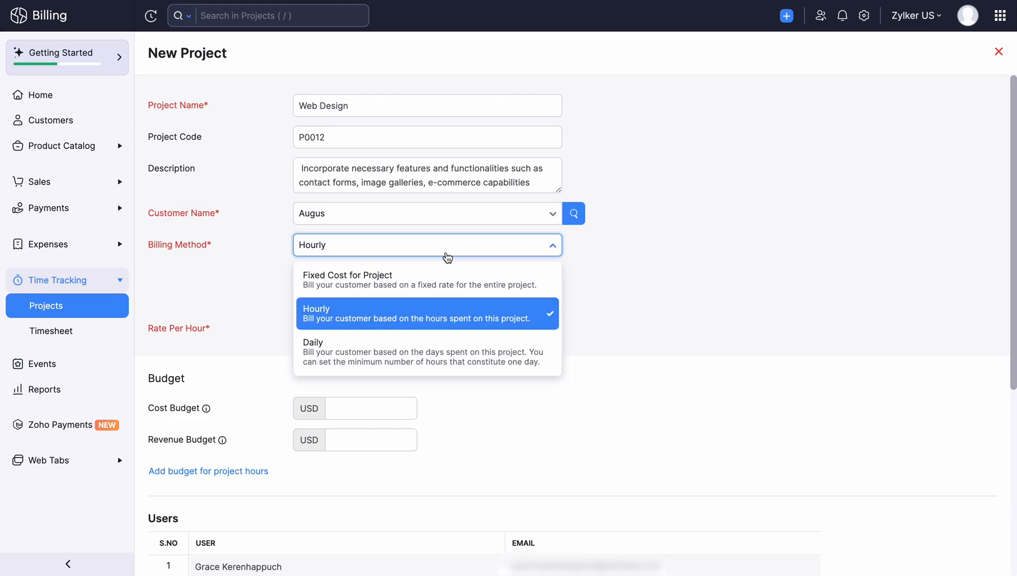
{"action": "left_click", "coordinate": [407, 348]}
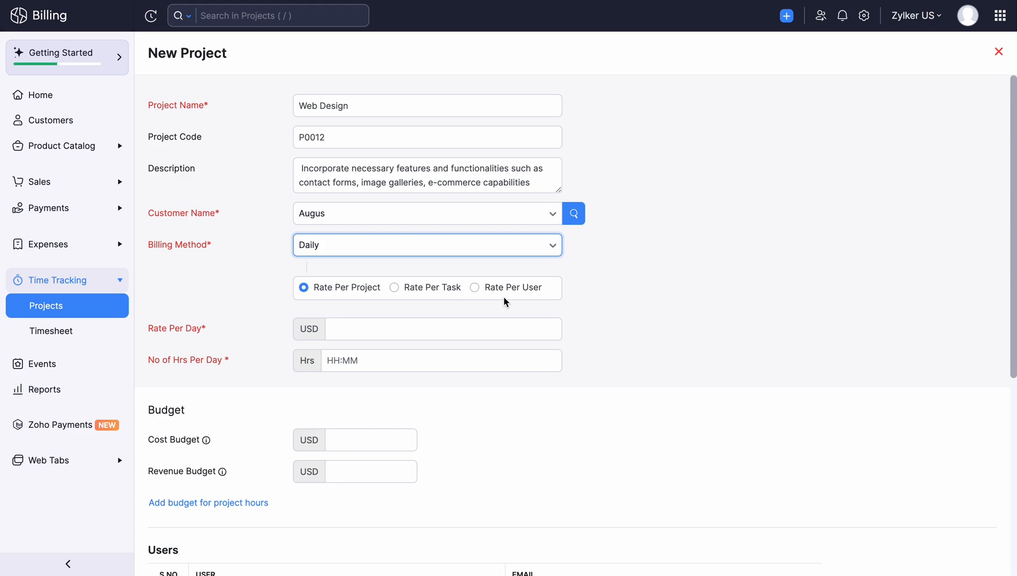
{"action": "left_click", "coordinate": [466, 248]}
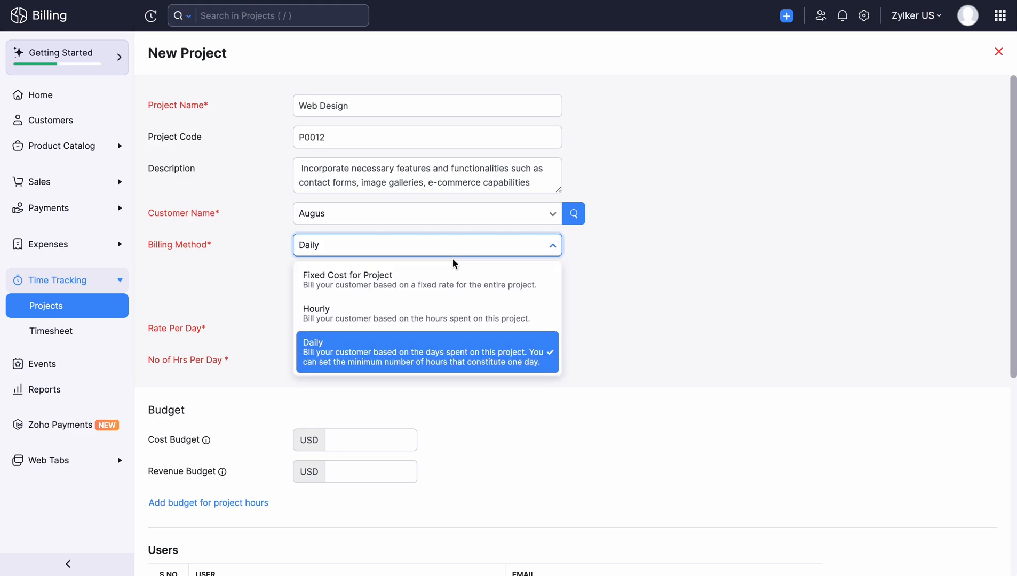
{"action": "left_click", "coordinate": [411, 308]}
Bill the project at a rate per task, with a revenue budget of 10000 USD and a cost budget of 9100 USD
{"action": "left_click", "coordinate": [394, 288]}
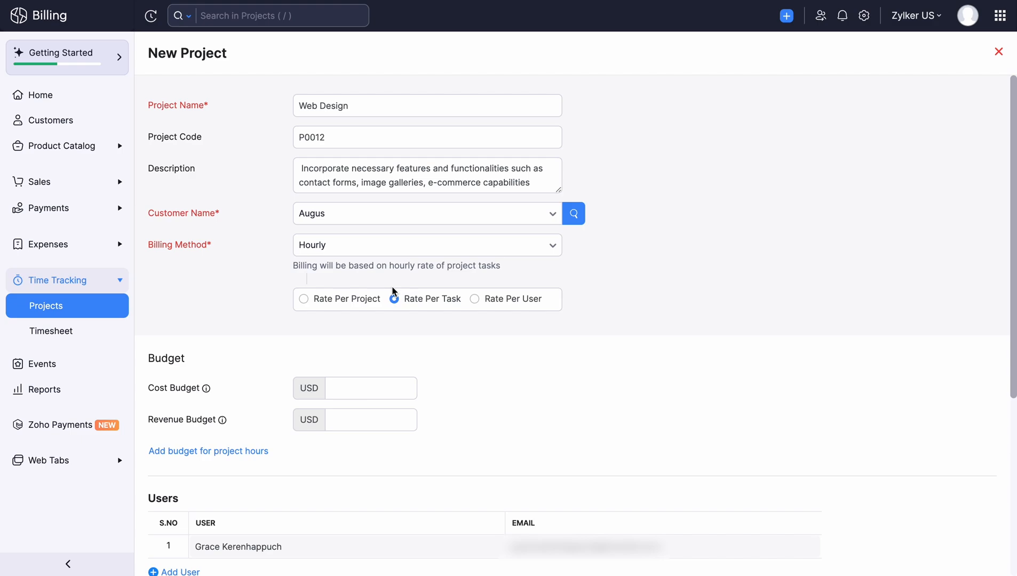
{"action": "left_click", "coordinate": [348, 419]}
{"action": "type", "text": "10000"}
{"action": "left_click", "coordinate": [329, 390]}
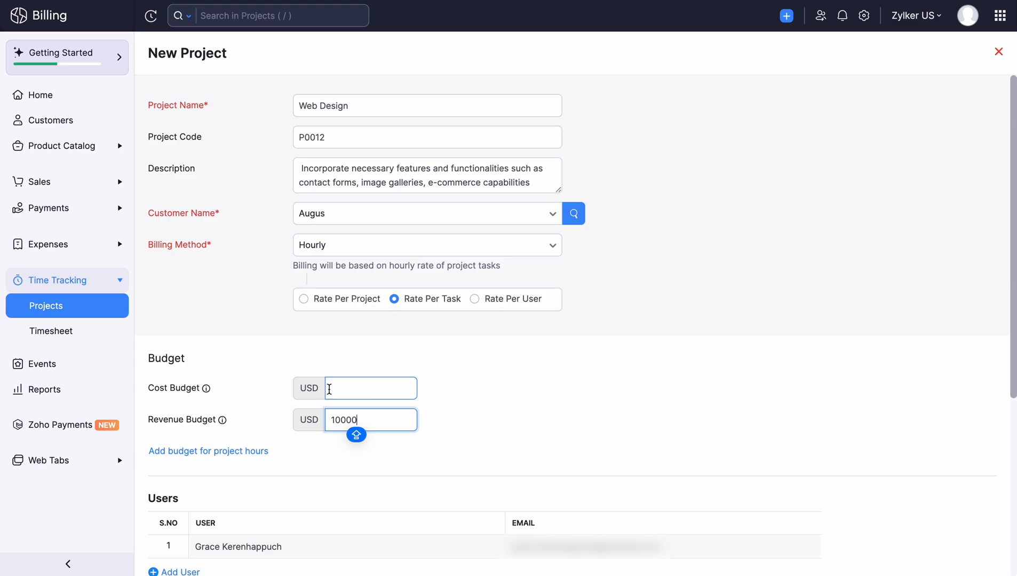
{"action": "type", "text": "9100"}
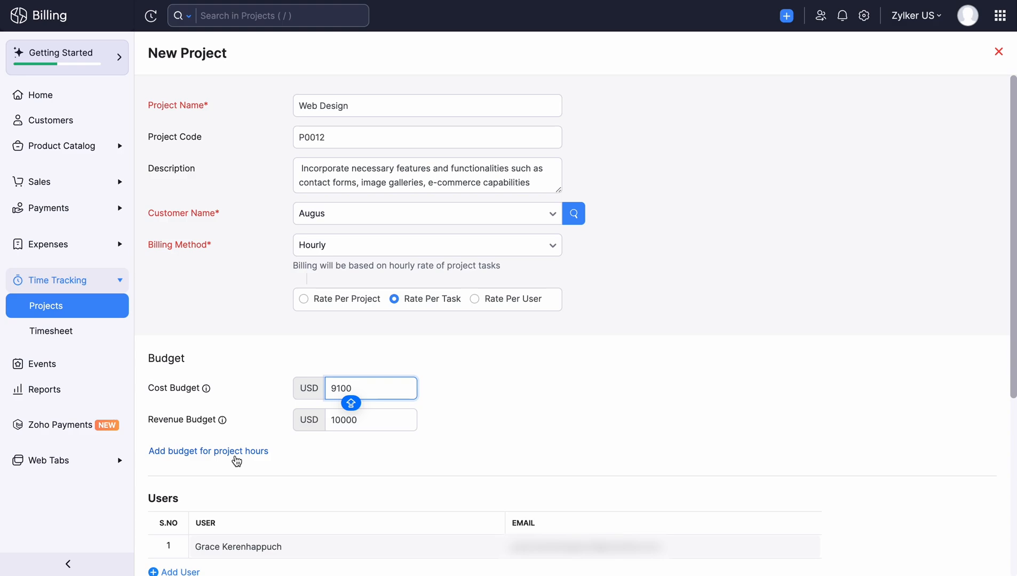
Add the first listed user to the project as its second user
{"action": "scroll", "coordinate": [236, 461], "scroll_direction": "down", "scroll_amount": 2}
{"action": "scroll", "coordinate": [237, 461], "scroll_direction": "down", "scroll_amount": 1}
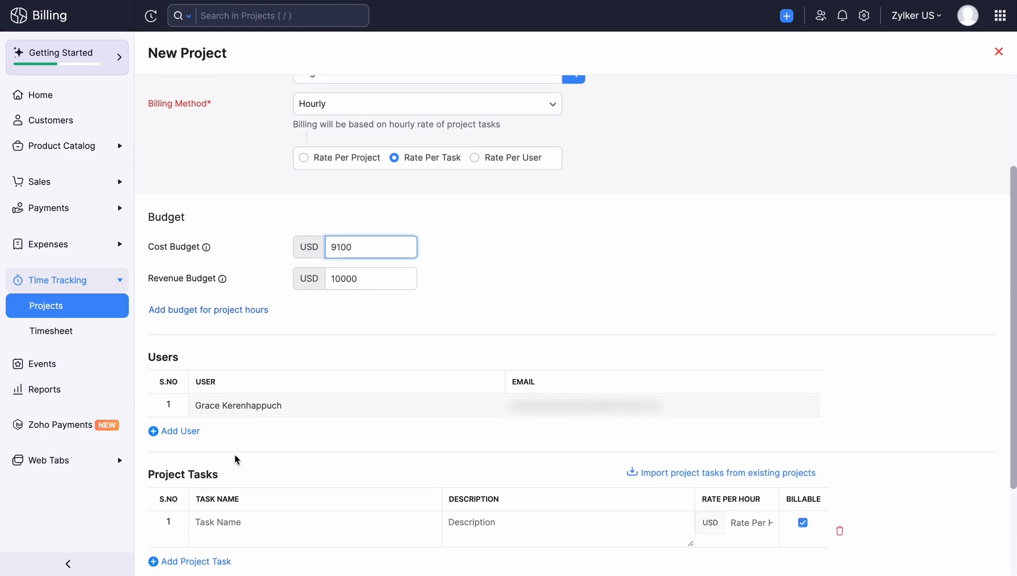
{"action": "left_click", "coordinate": [182, 431]}
{"action": "left_click", "coordinate": [223, 439]}
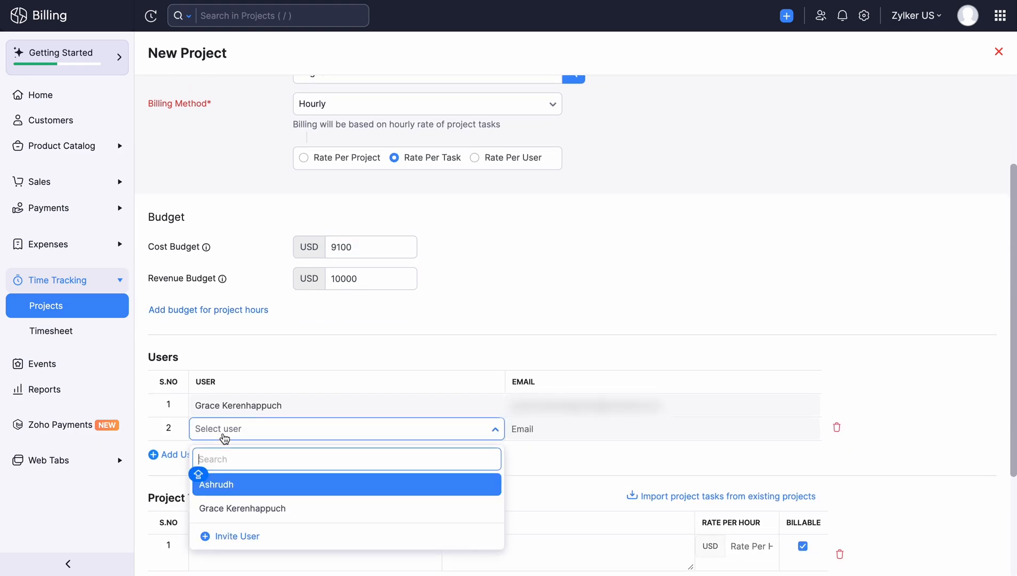
{"action": "left_click", "coordinate": [291, 481]}
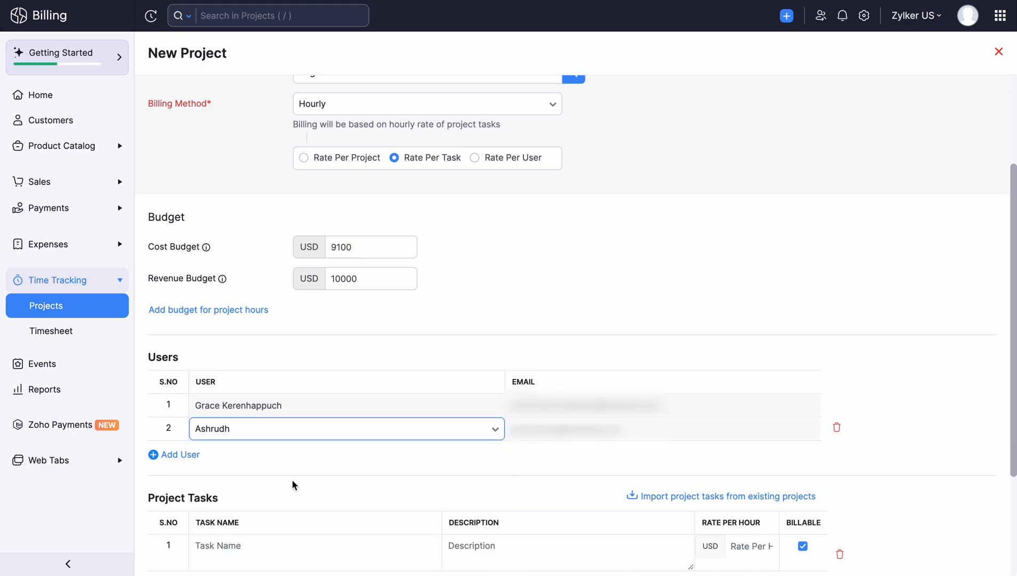
Fill in the first project task as Graphic Asset Creation at 100 USD per hour
{"action": "scroll", "coordinate": [291, 479], "scroll_direction": "down", "scroll_amount": 3}
{"action": "left_click", "coordinate": [252, 424]}
{"action": "type", "text": "Graphic Asset Creation"}
{"action": "left_click", "coordinate": [644, 429]}
{"action": "left_click", "coordinate": [755, 415]}
{"action": "type", "text": "100"}
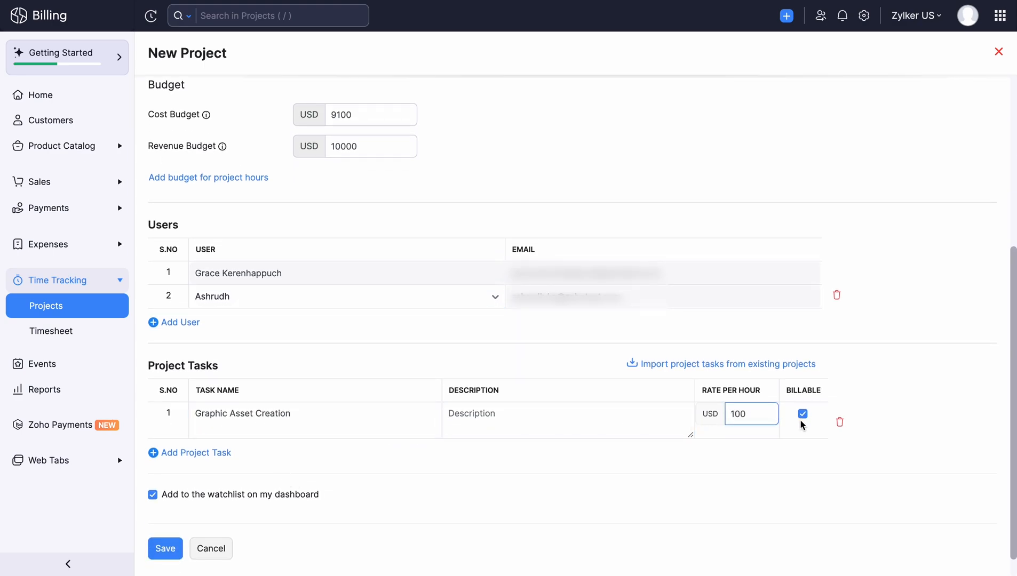
Add tasks Layout Design at 150 USD and Wire-framing the structure of each page at 200 USD per hour, and save the project
{"action": "left_click", "coordinate": [229, 454]}
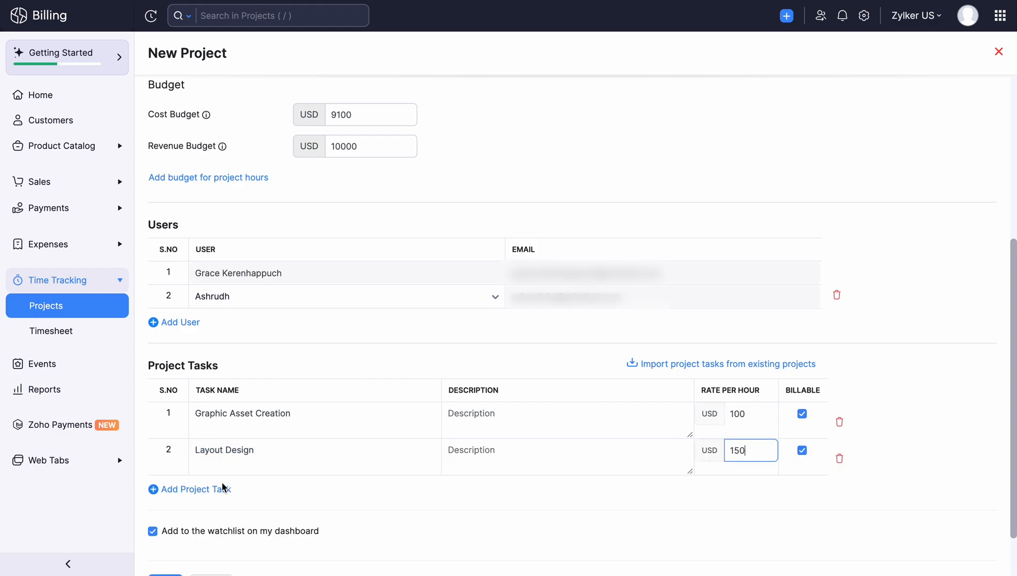
{"action": "left_click", "coordinate": [223, 488]}
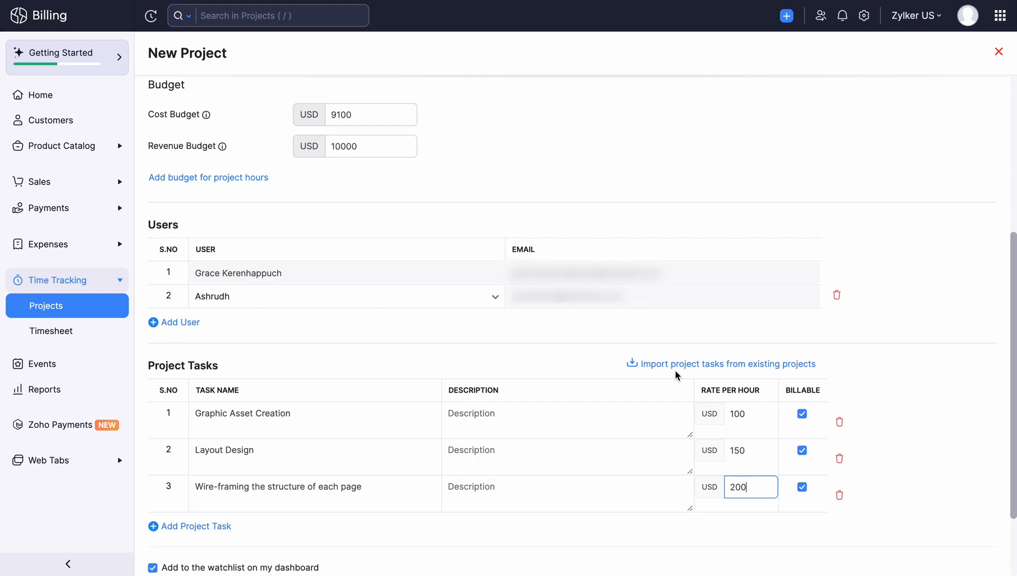
{"action": "scroll", "coordinate": [676, 371], "scroll_direction": "down", "scroll_amount": 2}
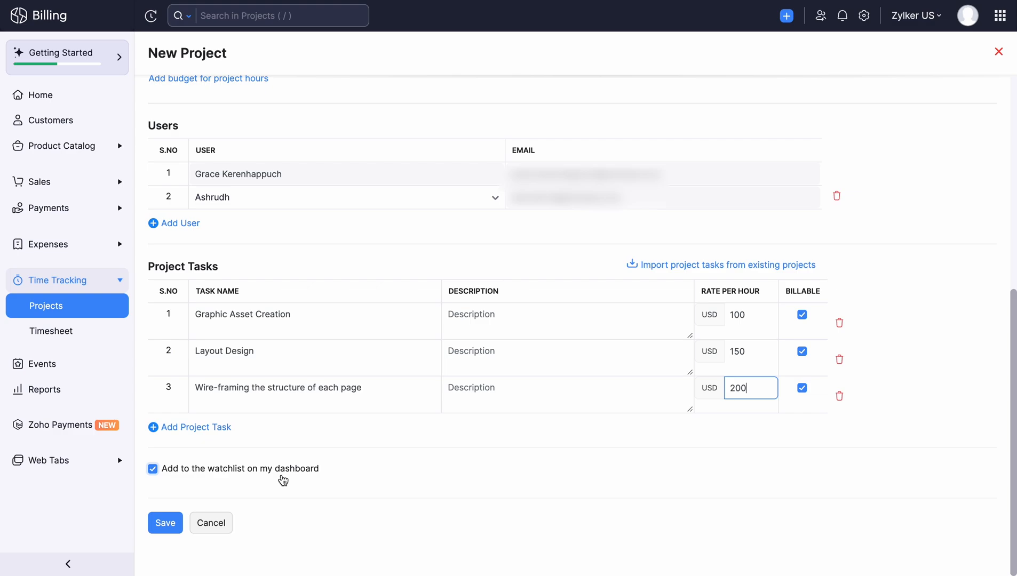
{"action": "left_click", "coordinate": [163, 527]}
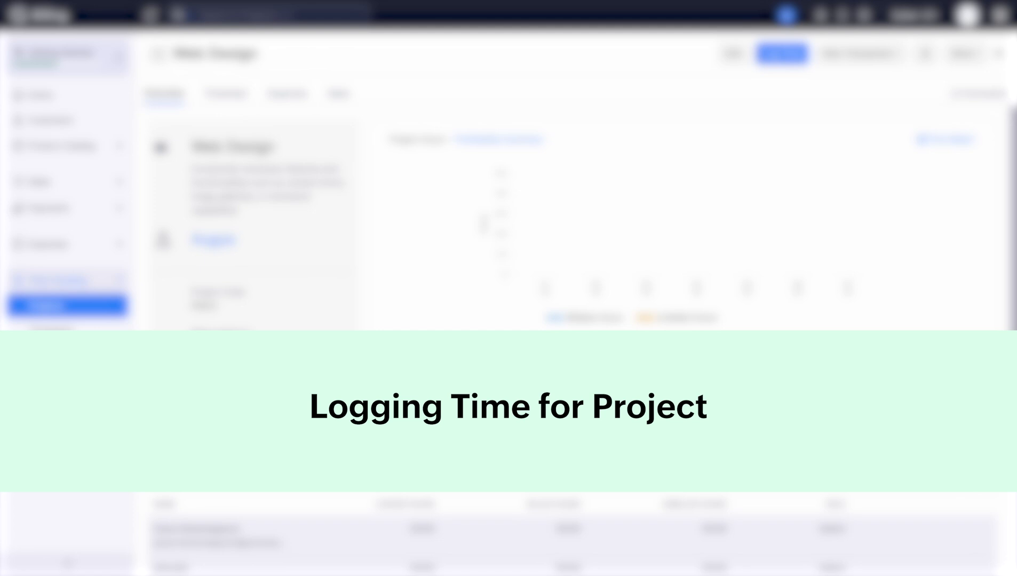
Start a new log entry from the Web Design project for the Graphic Asset Creation task
{"action": "left_click", "coordinate": [117, 310]}
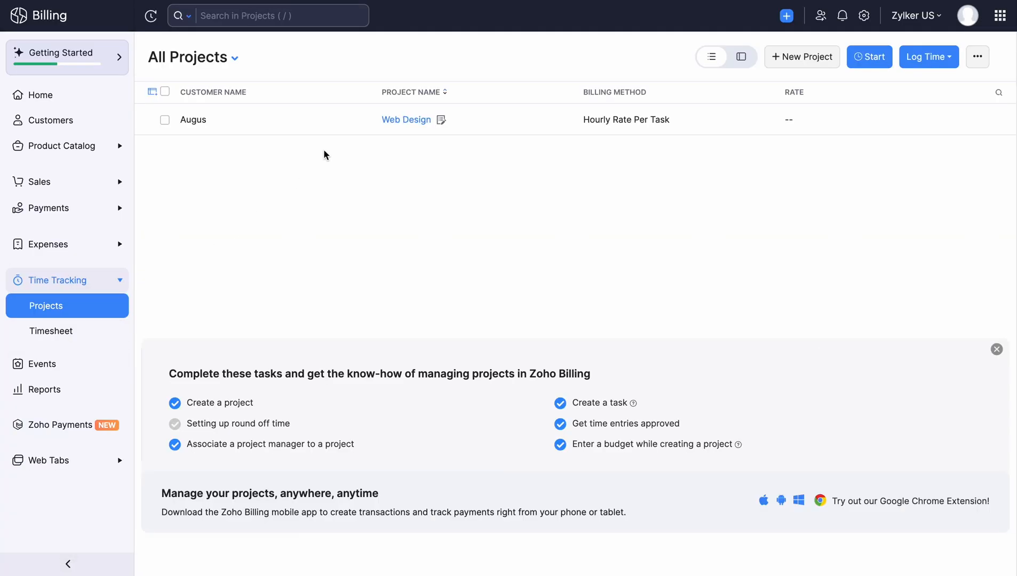
{"action": "left_click", "coordinate": [343, 128]}
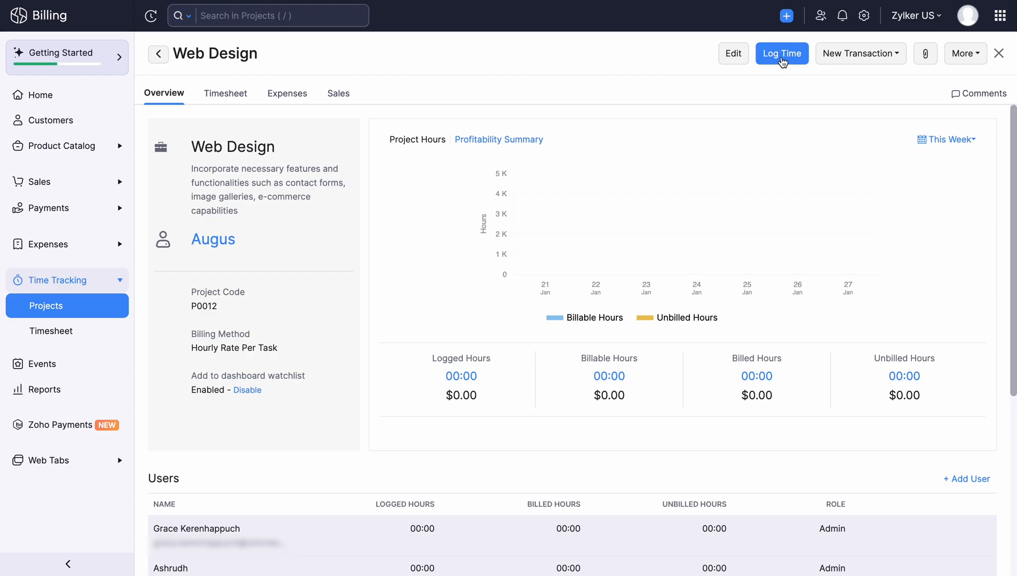
{"action": "left_click", "coordinate": [781, 57]}
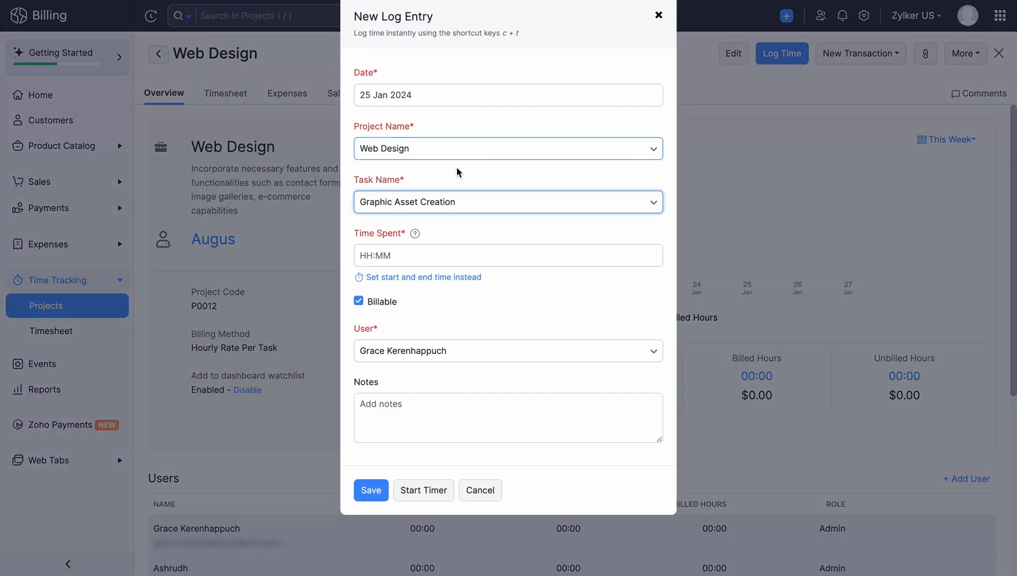
{"action": "left_click", "coordinate": [426, 211]}
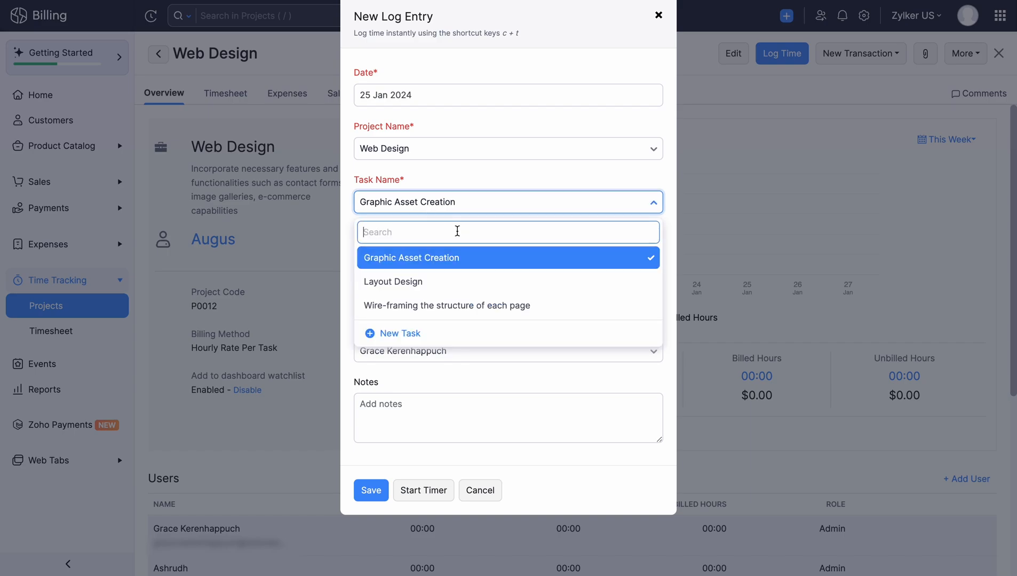
{"action": "left_click", "coordinate": [495, 258]}
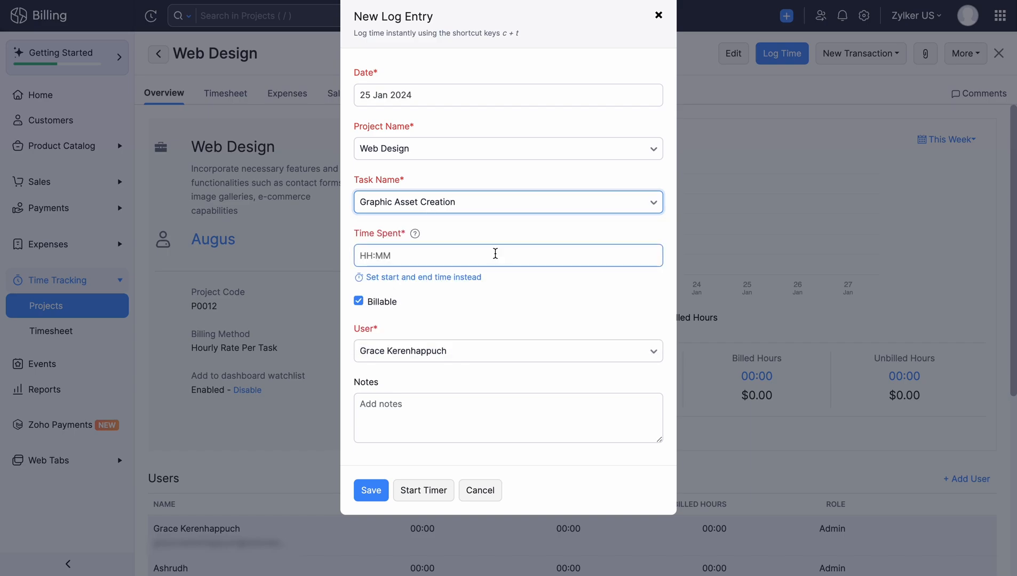
Enter 08:00 as the billable time spent in the log entry and start its timer
{"action": "left_click", "coordinate": [461, 257]}
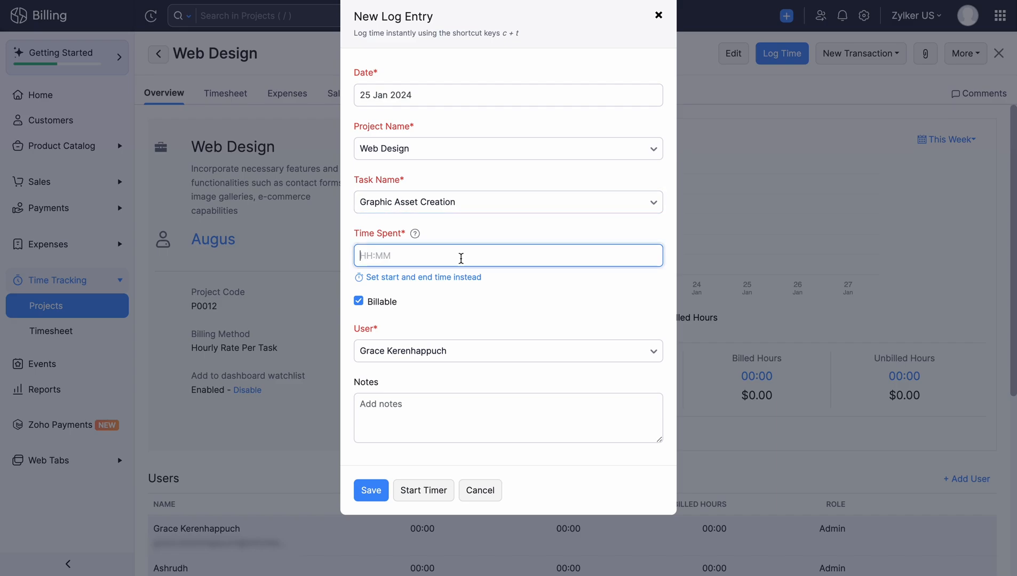
{"action": "left_click", "coordinate": [428, 278]}
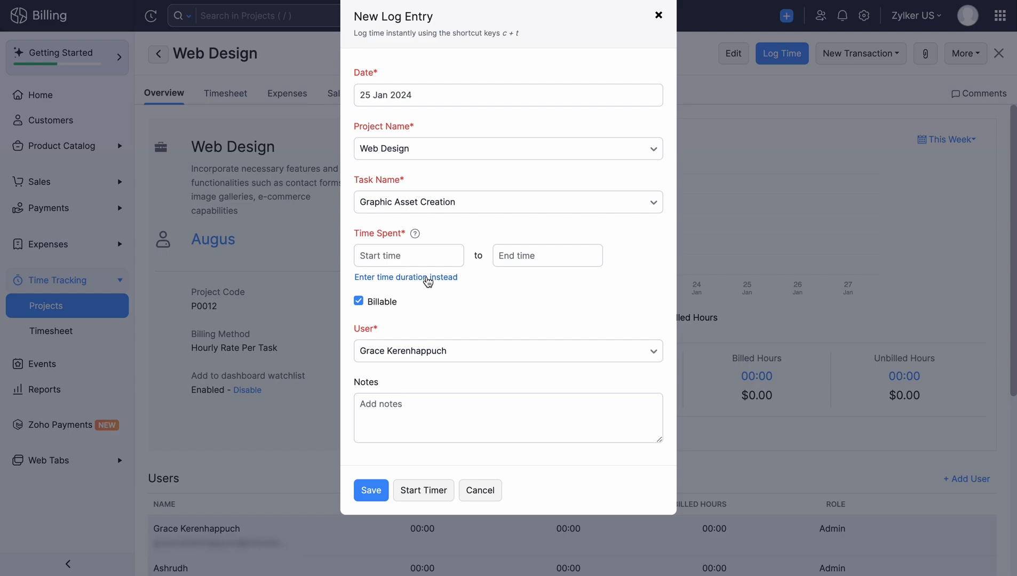
{"action": "left_click", "coordinate": [428, 278]}
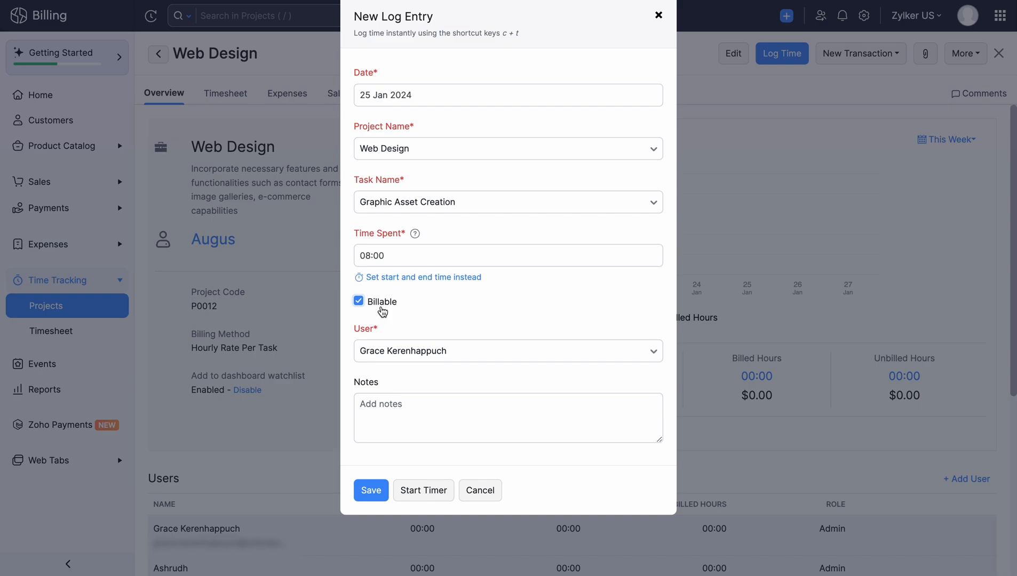
{"action": "left_click", "coordinate": [437, 409]}
{"action": "left_click", "coordinate": [431, 496]}
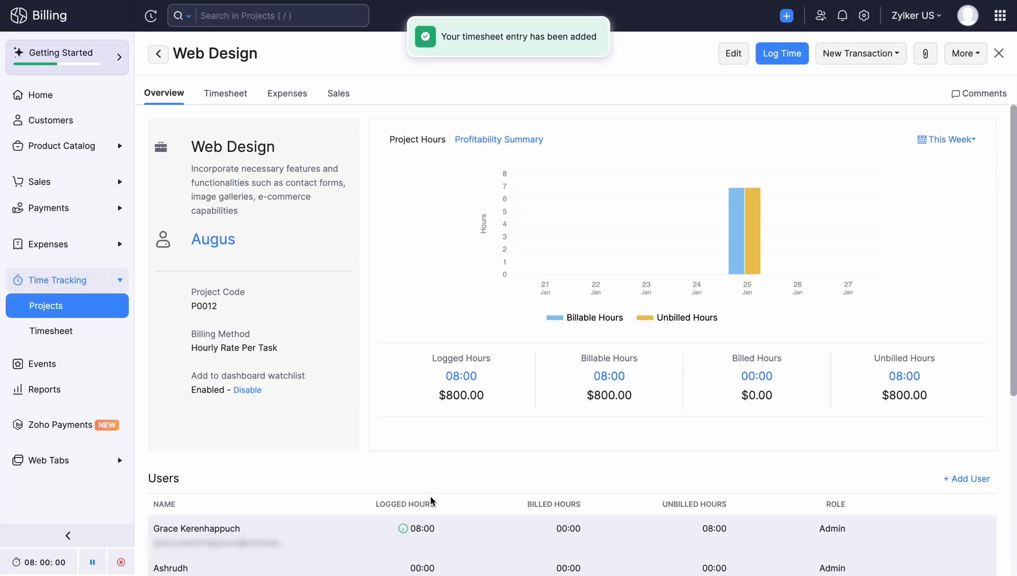
Stop the running timer on the Graphic Asset Creation entry in the Web Design project's timesheet
{"action": "left_click", "coordinate": [82, 334]}
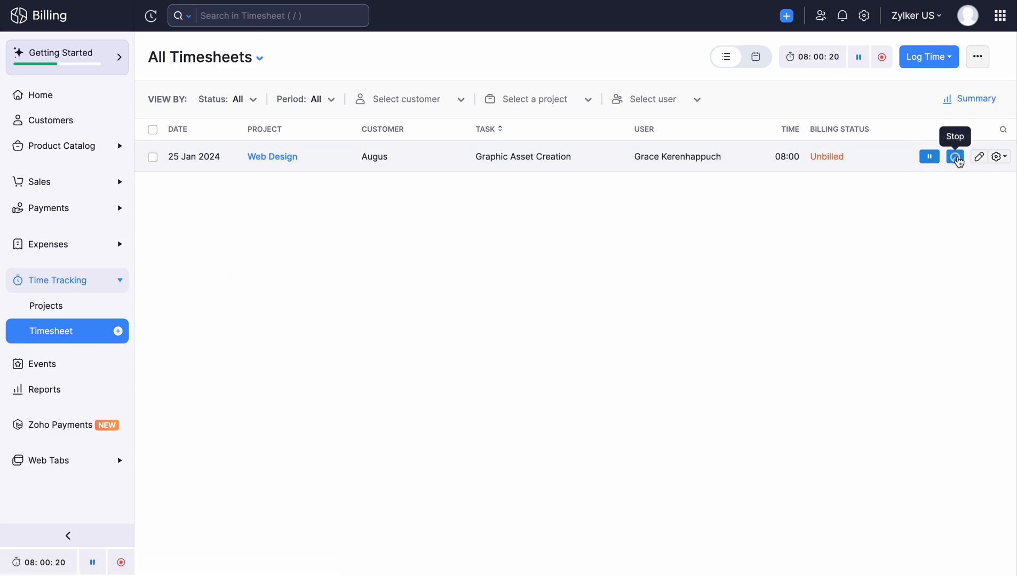
{"action": "left_click", "coordinate": [66, 312]}
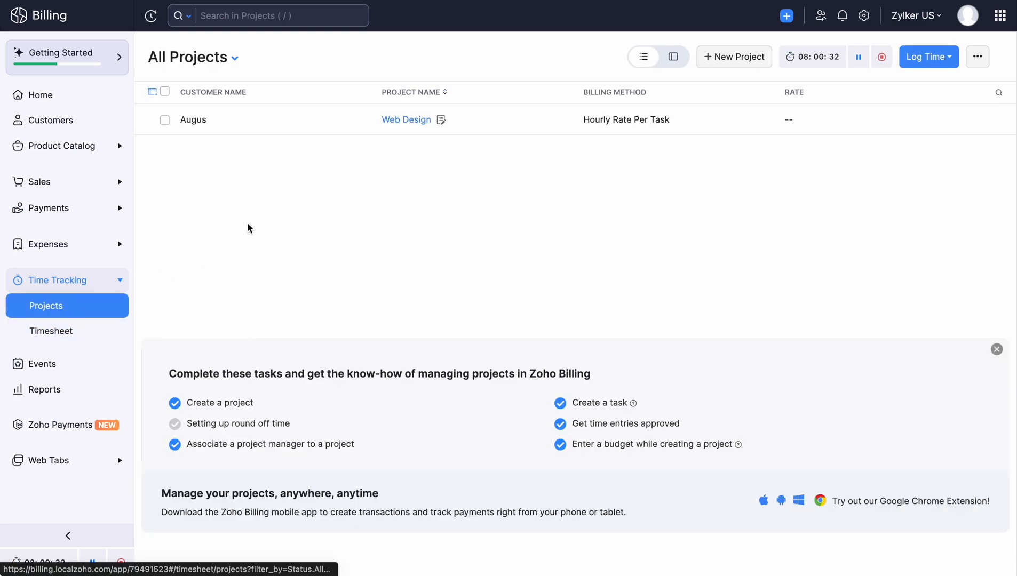
{"action": "left_click", "coordinate": [388, 130]}
{"action": "left_click", "coordinate": [254, 106]}
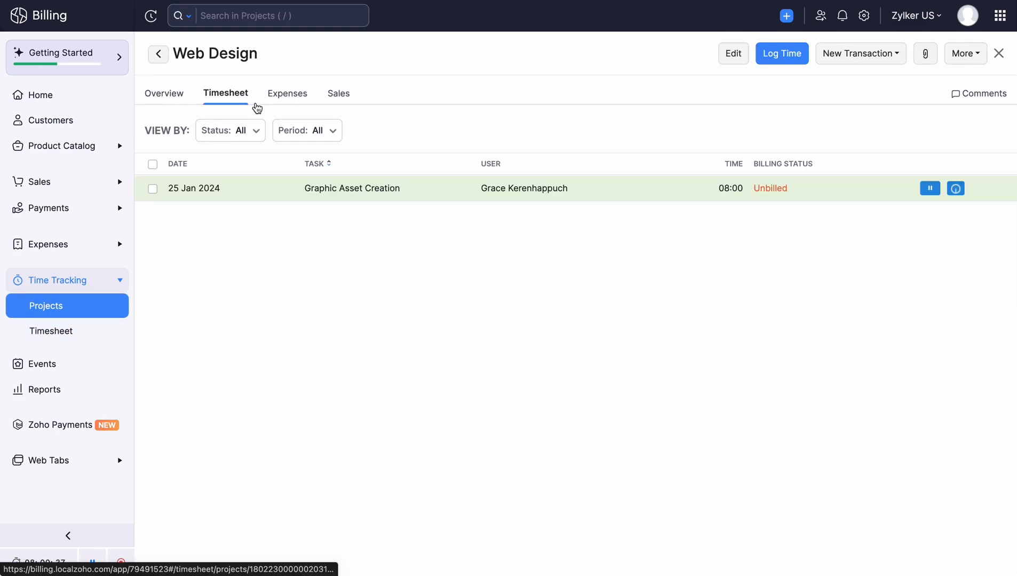
{"action": "left_click", "coordinate": [954, 188]}
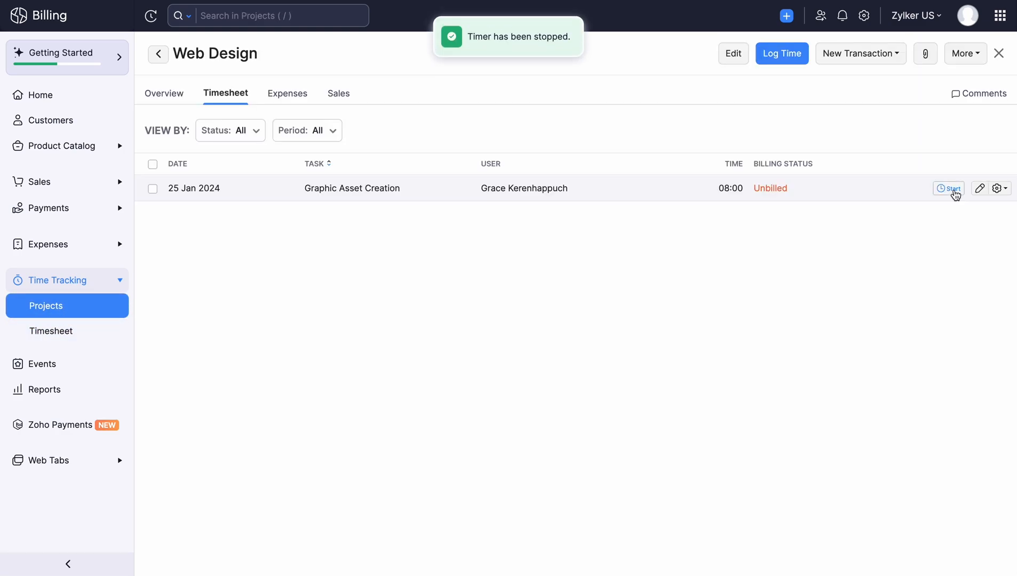
Open the weekly time log and switch it to the week of January 14 - January 20
{"action": "left_click", "coordinate": [159, 54]}
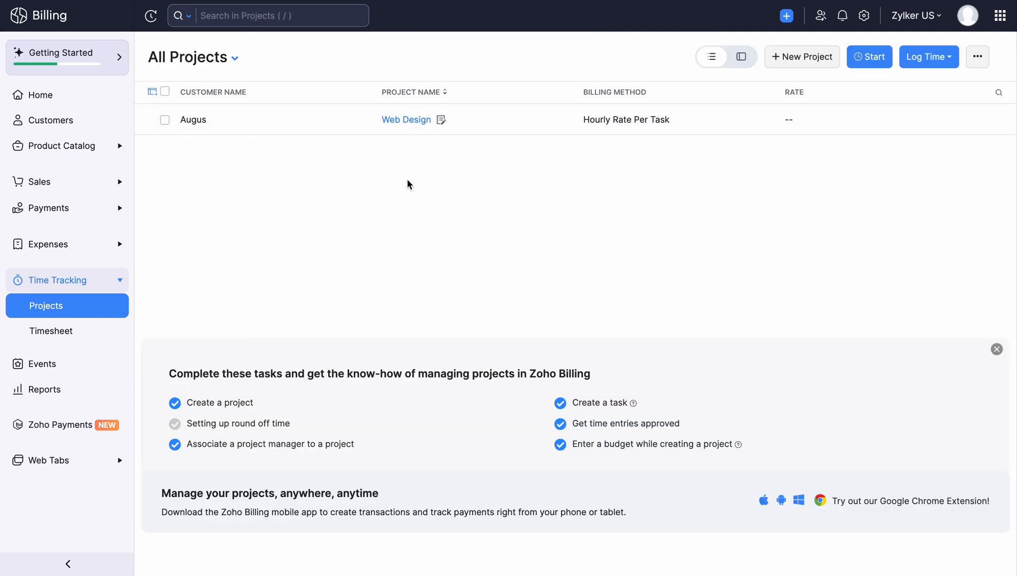
{"action": "left_click", "coordinate": [934, 70]}
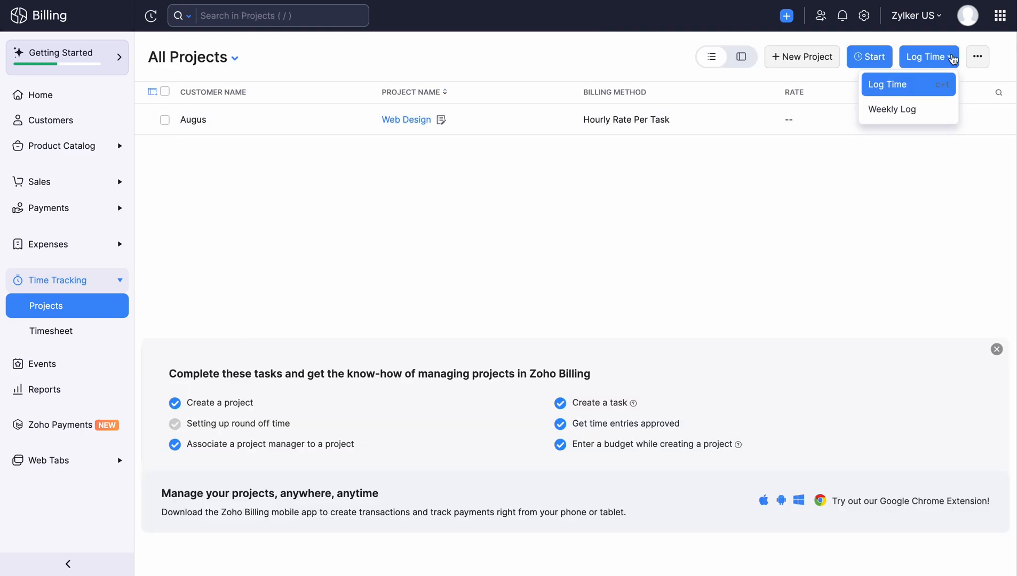
{"action": "left_click", "coordinate": [919, 110]}
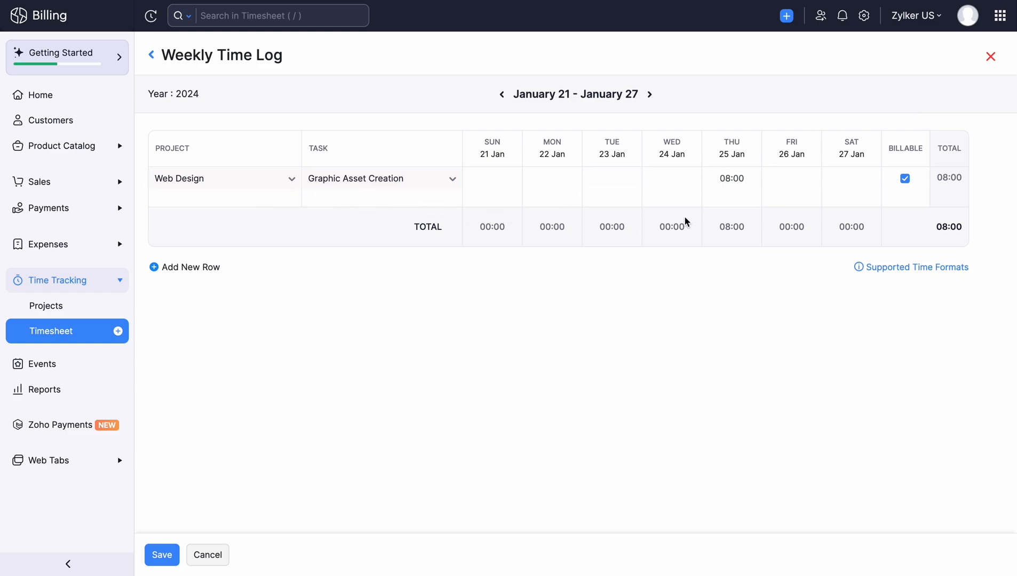
{"action": "left_click", "coordinate": [732, 182]}
{"action": "left_click", "coordinate": [502, 95]}
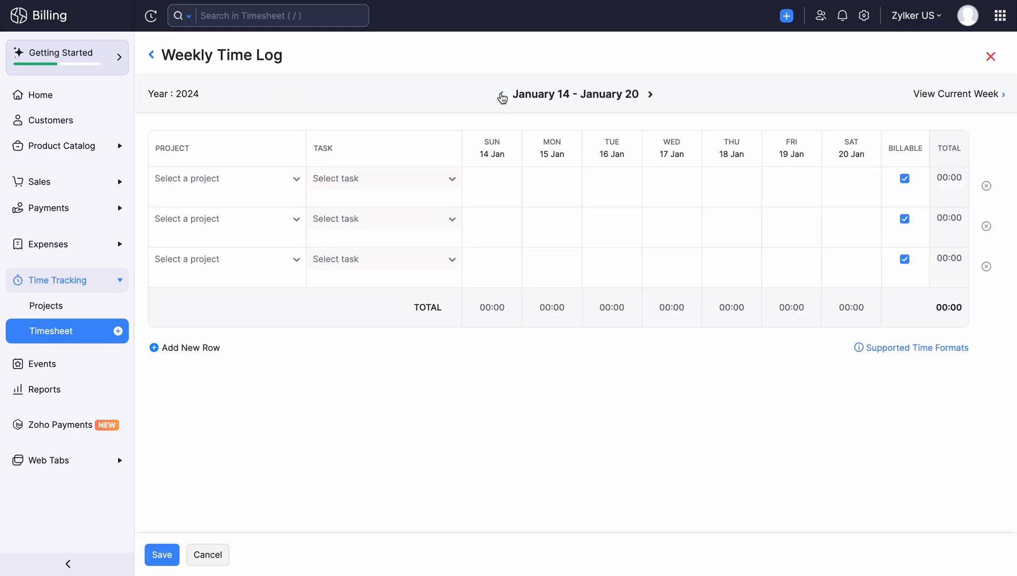
Log 6 billable hours on Tuesday 16 Jan for the Web Design project's Layout Design task in the weekly log
{"action": "left_click", "coordinate": [296, 180]}
{"action": "left_click", "coordinate": [270, 234]}
{"action": "left_click", "coordinate": [367, 179]}
{"action": "left_click", "coordinate": [361, 257]}
{"action": "left_click", "coordinate": [566, 218]}
{"action": "left_click", "coordinate": [623, 179]}
{"action": "type", "text": "6"}
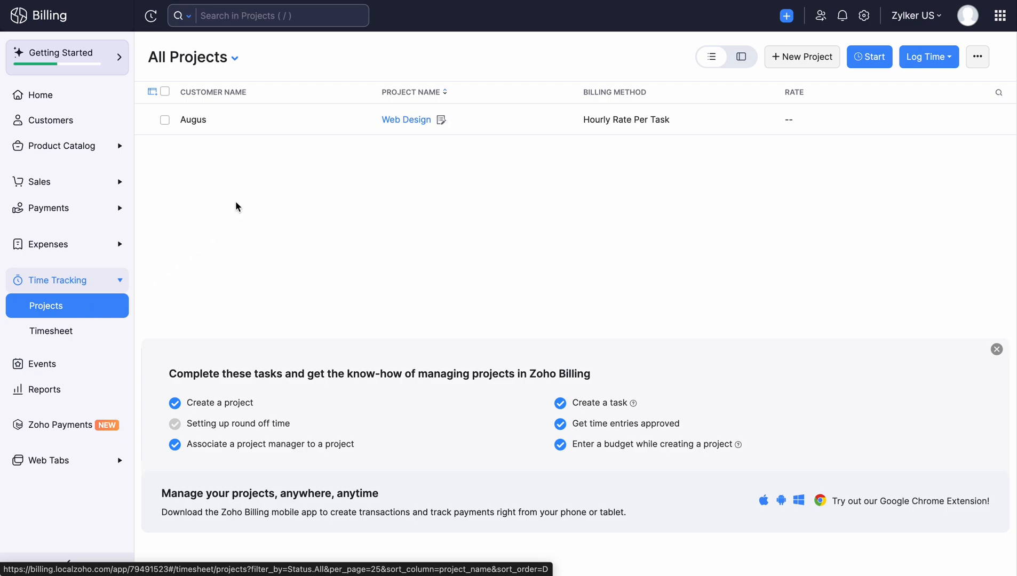
Start a new expense from the Web Design project with category IT and Internet Expenses and amount 500 USD
{"action": "left_click", "coordinate": [315, 128]}
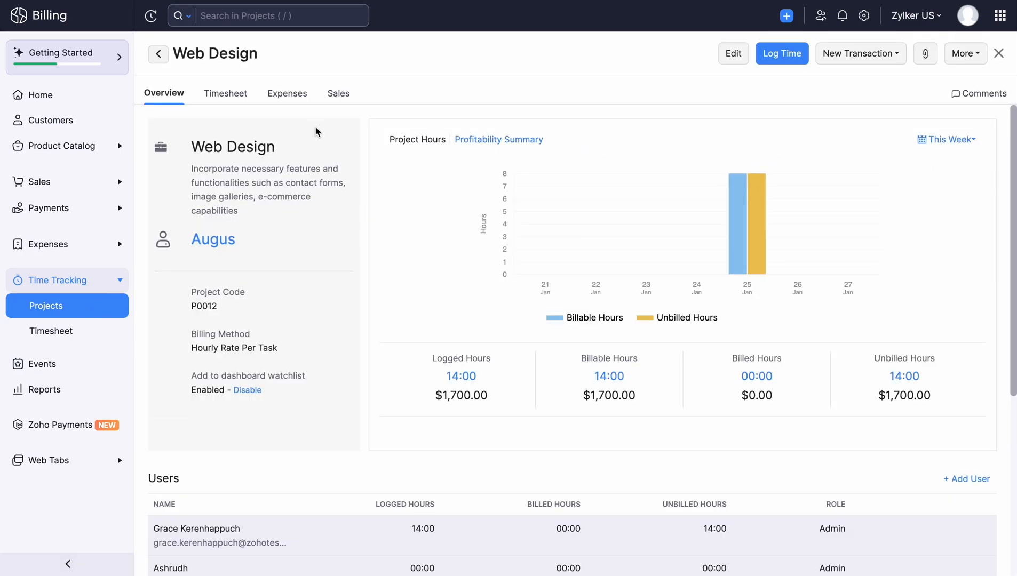
{"action": "left_click", "coordinate": [849, 59]}
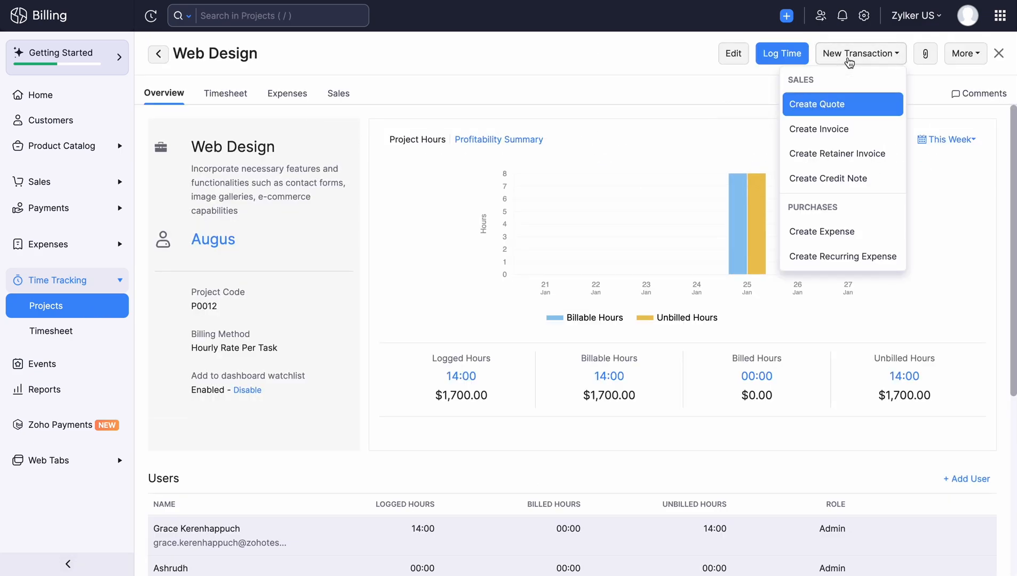
{"action": "left_click", "coordinate": [878, 235]}
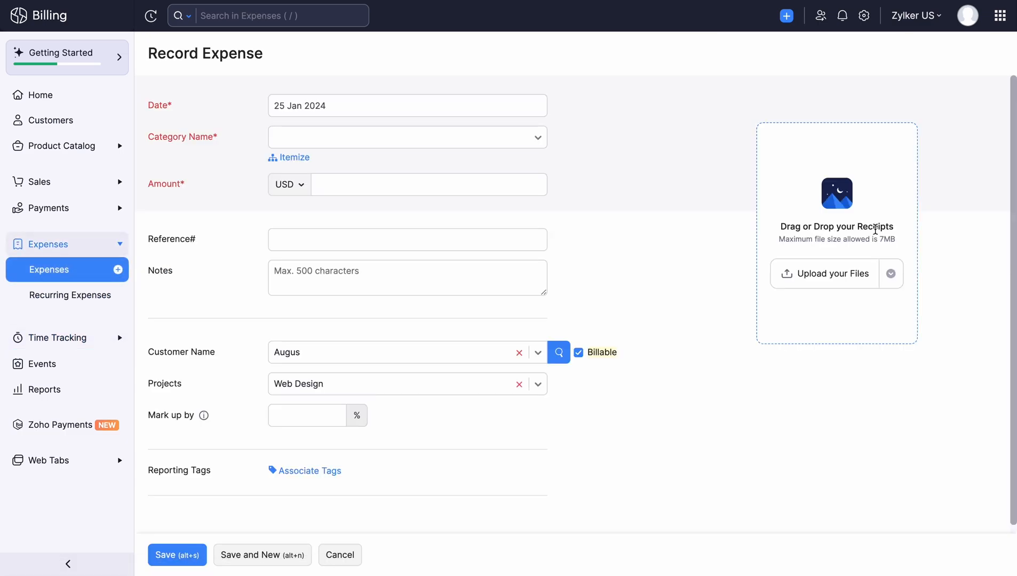
{"action": "left_click", "coordinate": [507, 145]}
{"action": "scroll", "coordinate": [502, 256], "scroll_direction": "down", "scroll_amount": 5}
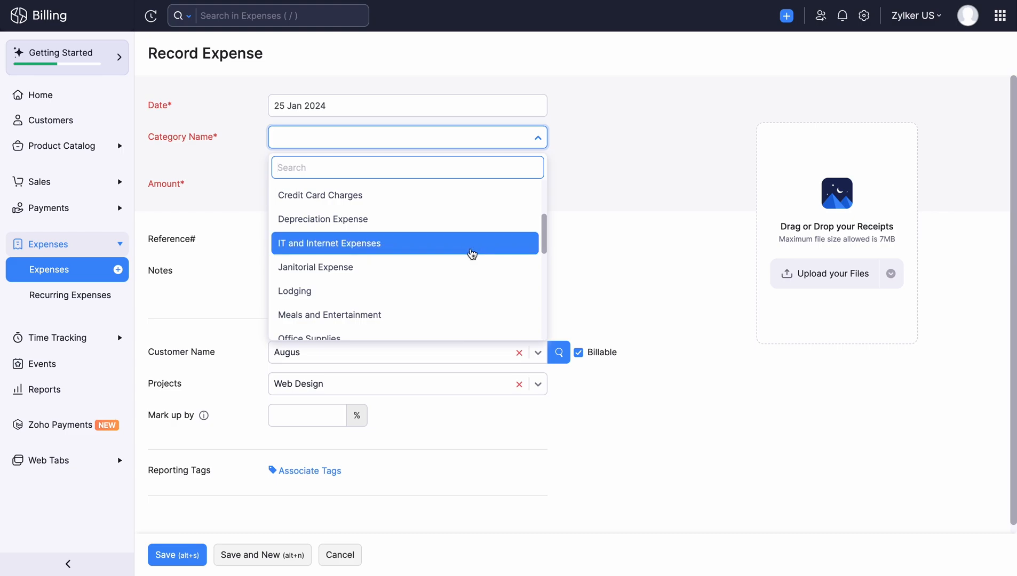
{"action": "left_click", "coordinate": [470, 247]}
{"action": "left_click", "coordinate": [406, 186]}
{"action": "type", "text": "500"}
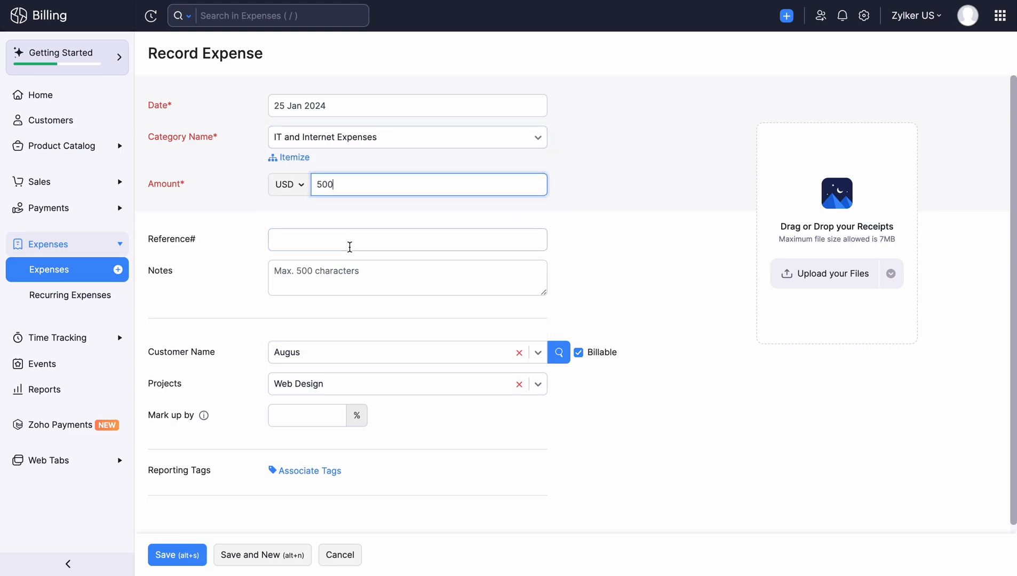
Assign the expense to the project's customer and the Web Design project, set a 6% markup, and save it
{"action": "left_click", "coordinate": [298, 363]}
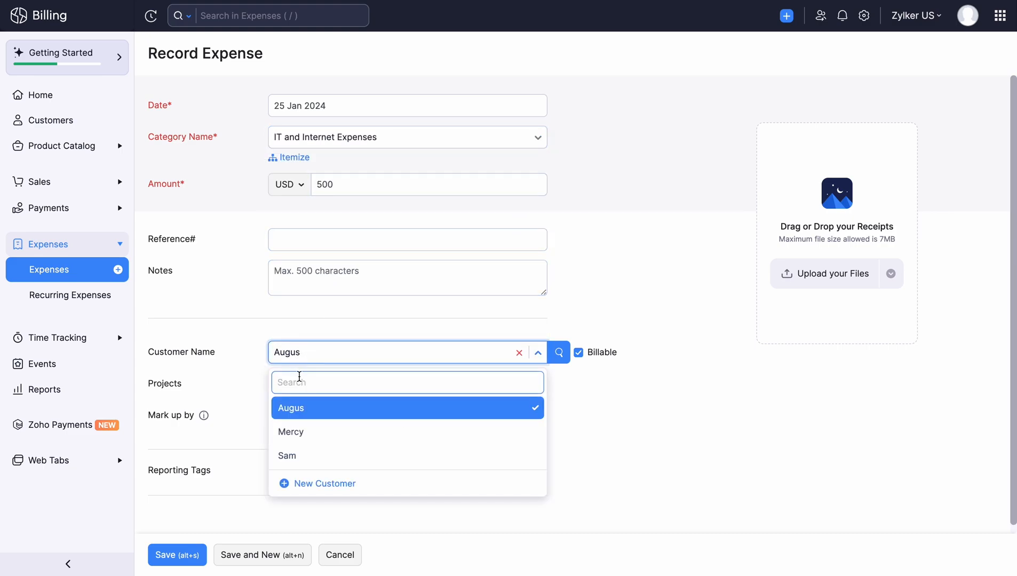
{"action": "left_click", "coordinate": [326, 411]}
{"action": "left_click", "coordinate": [342, 390]}
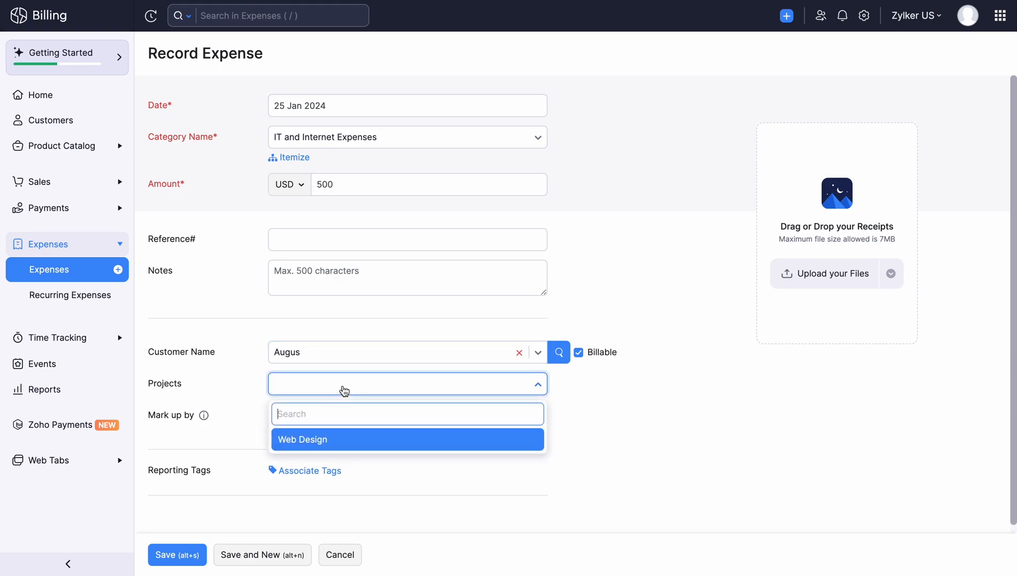
{"action": "left_click", "coordinate": [352, 442]}
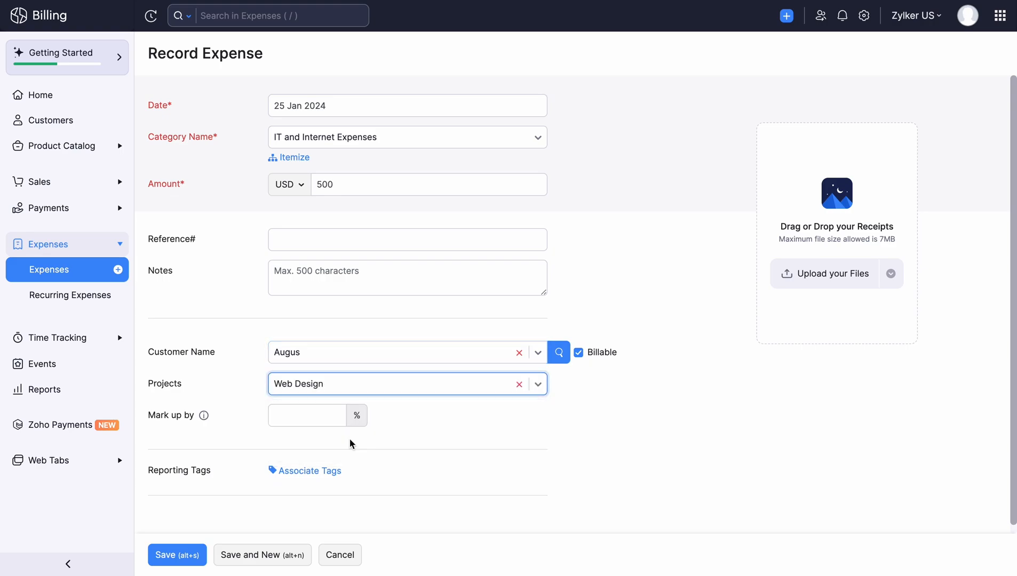
{"action": "left_click", "coordinate": [319, 415]}
{"action": "type", "text": "6"}
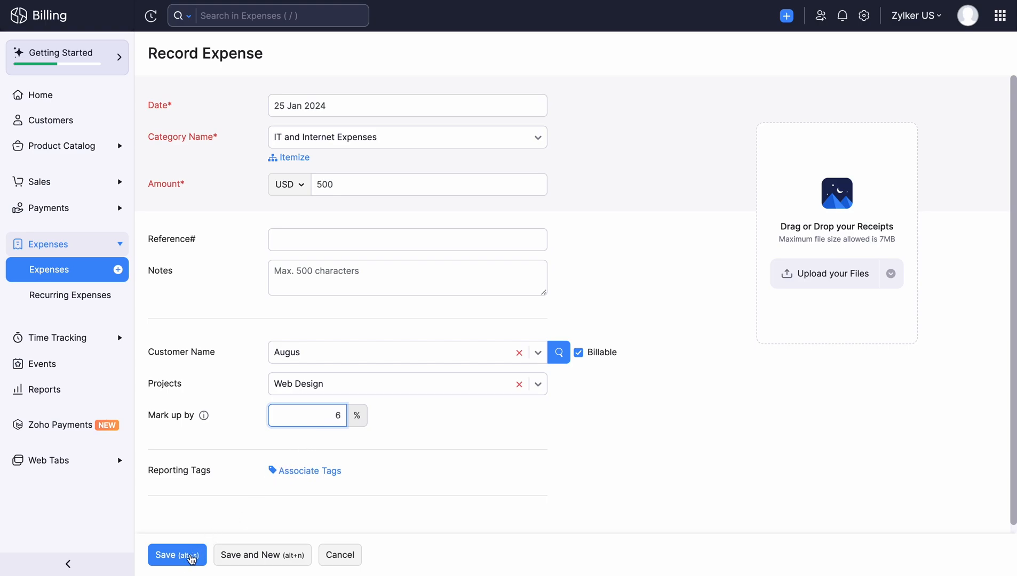
{"action": "left_click", "coordinate": [184, 563]}
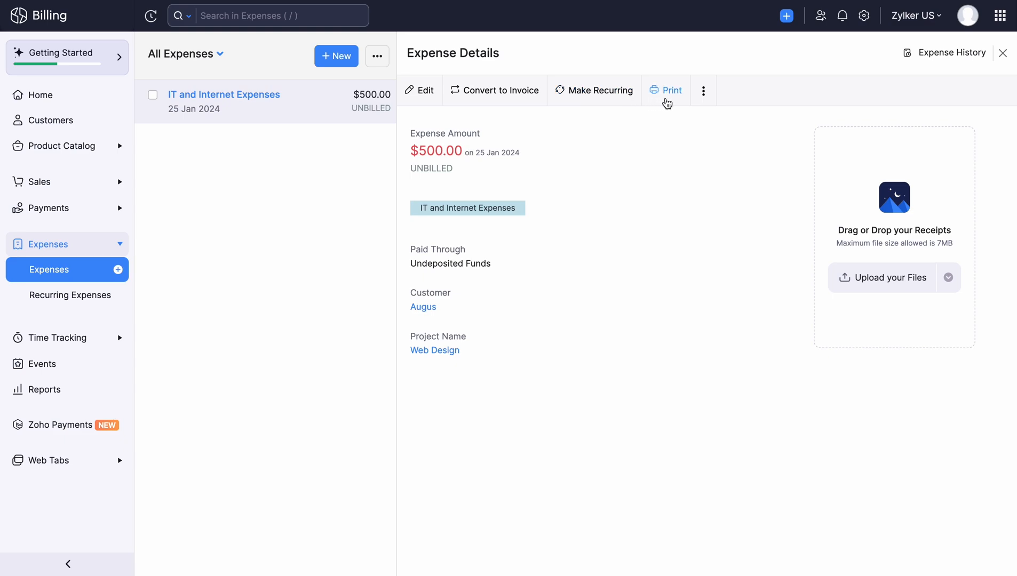
{"action": "left_click", "coordinate": [704, 97]}
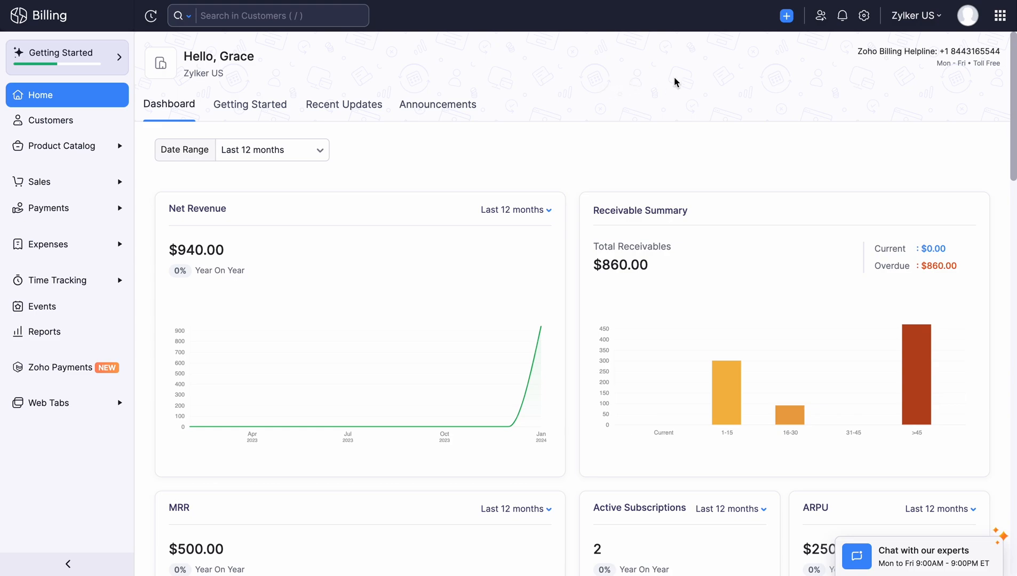
Allow customers to view projects and timesheets in the general Customer Portal settings and save the change
{"action": "left_click", "coordinate": [865, 21]}
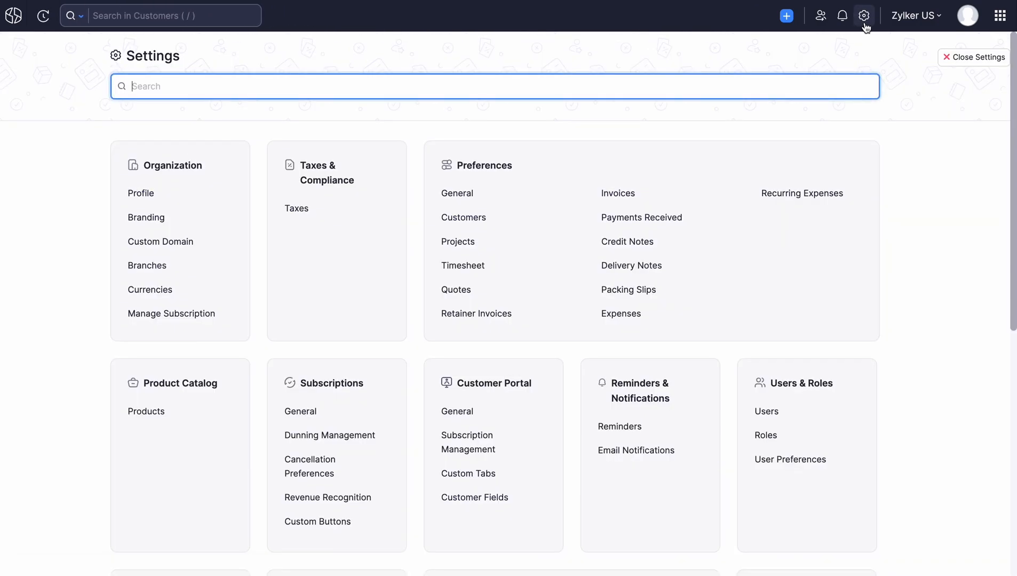
{"action": "left_click", "coordinate": [465, 422]}
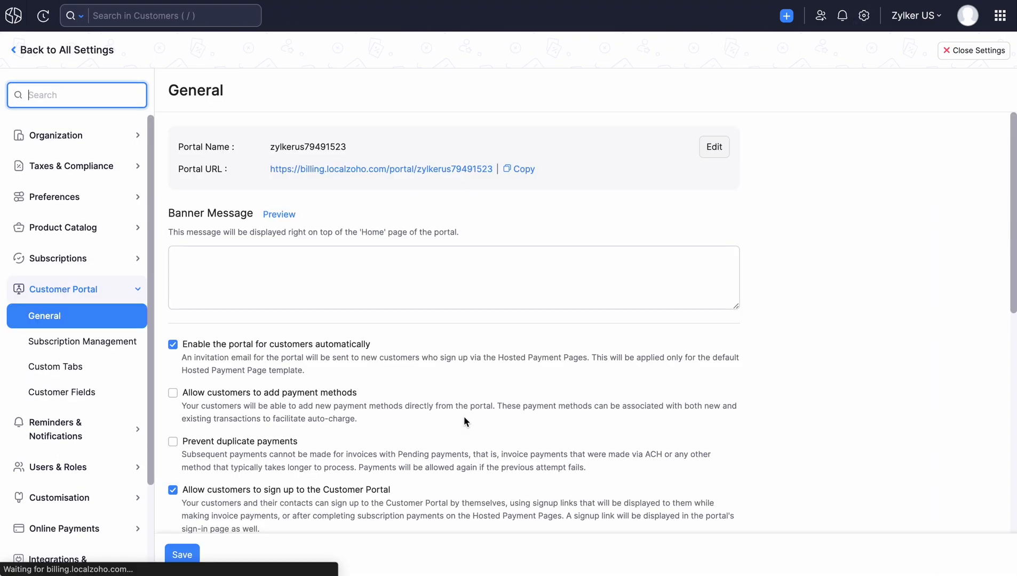
{"action": "scroll", "coordinate": [466, 421], "scroll_direction": "down", "scroll_amount": 6}
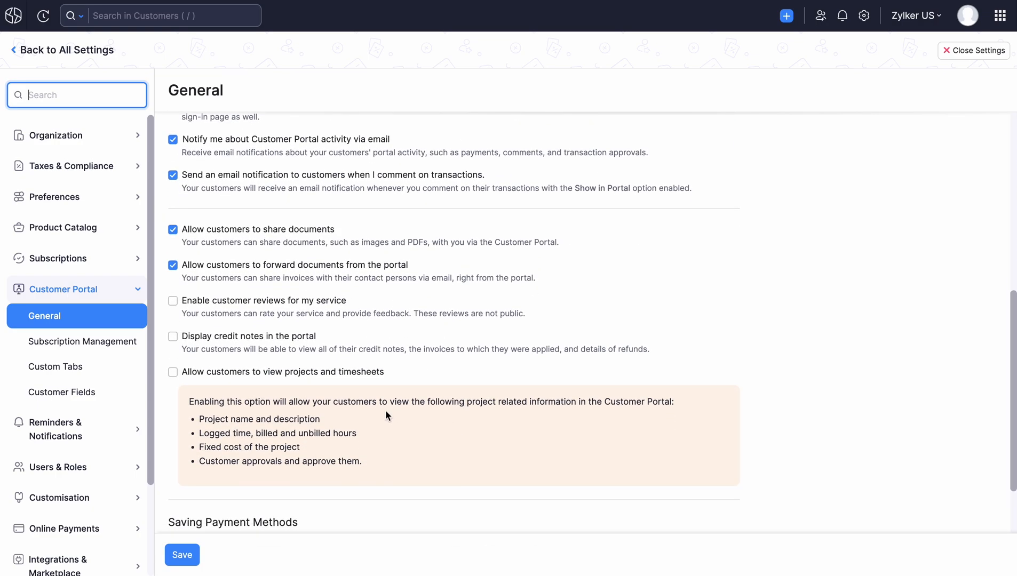
{"action": "left_click", "coordinate": [173, 372]}
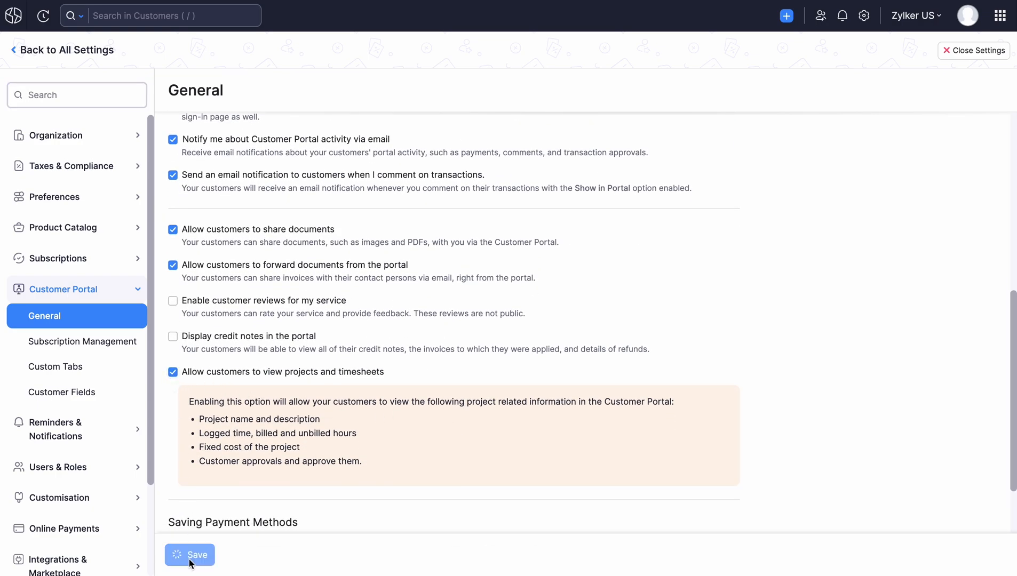
{"action": "left_click", "coordinate": [190, 555]}
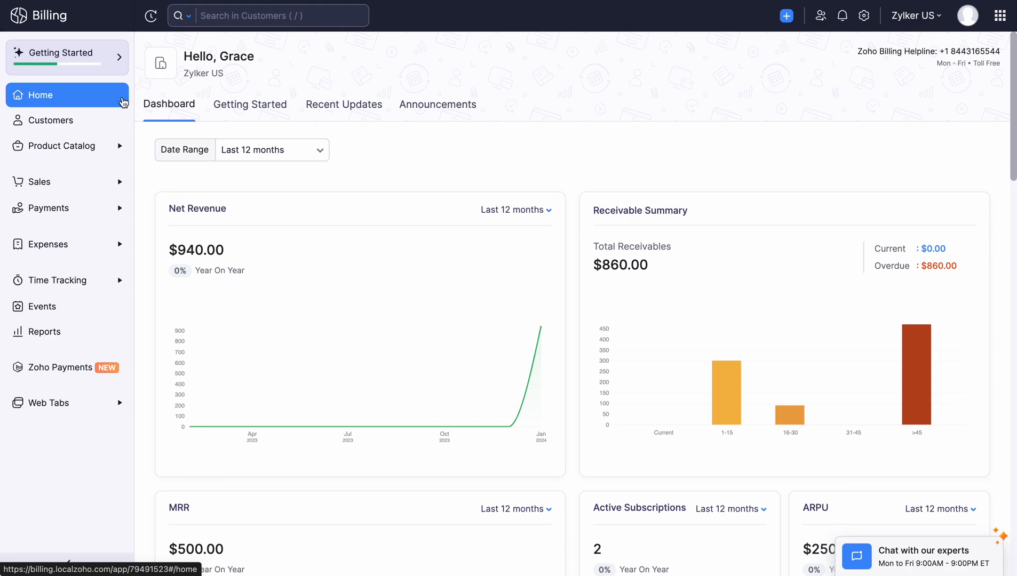
Open the Web Design project and start creating an invoice from it
{"action": "left_click", "coordinate": [106, 281]}
{"action": "left_click", "coordinate": [116, 302]}
{"action": "left_click", "coordinate": [292, 124]}
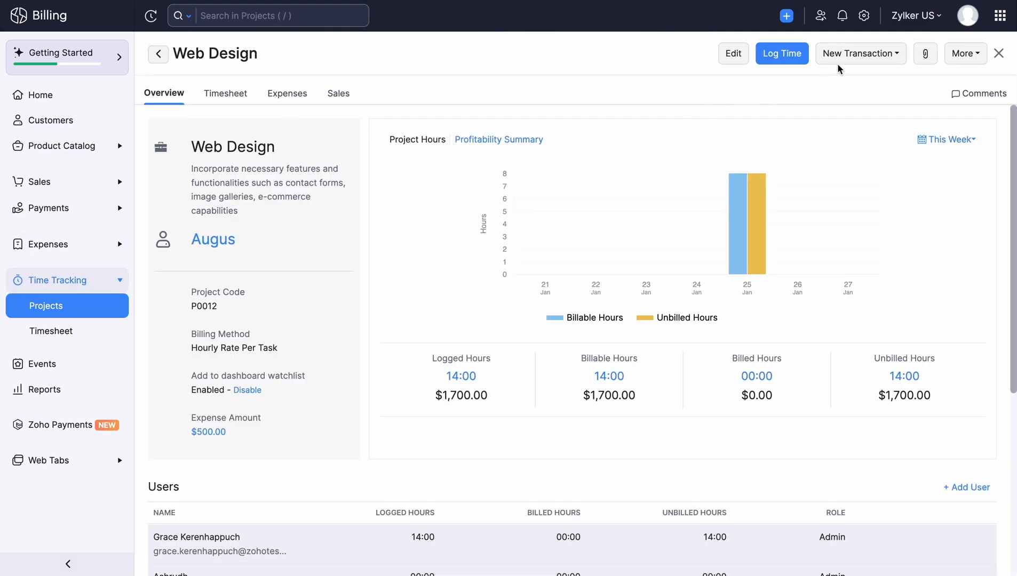
{"action": "left_click", "coordinate": [854, 55]}
{"action": "left_click", "coordinate": [859, 128]}
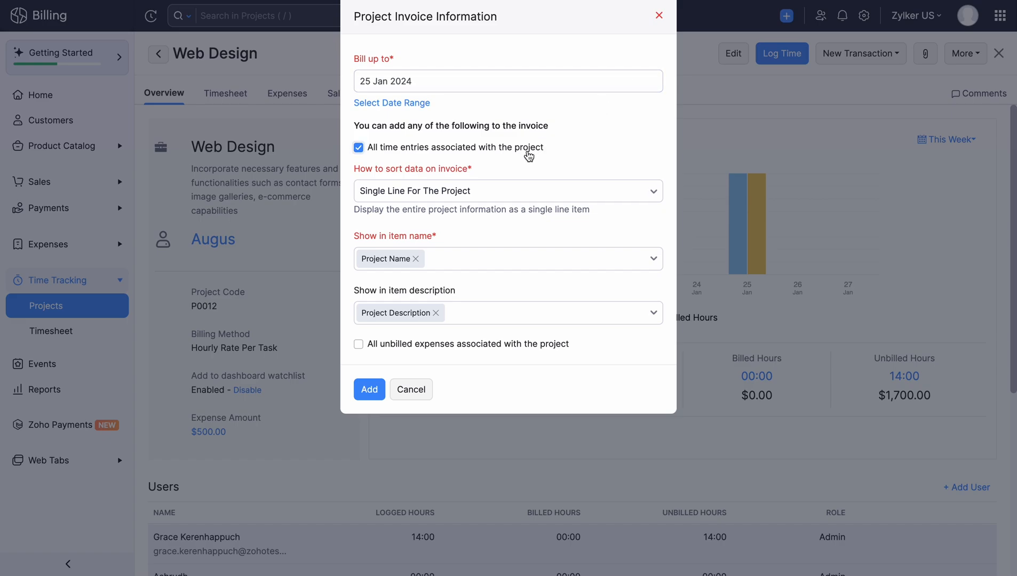
Keep Single Line For The Project as the invoice sorting, include all unbilled project expenses, and add the information to the invoice
{"action": "left_click", "coordinate": [501, 191]}
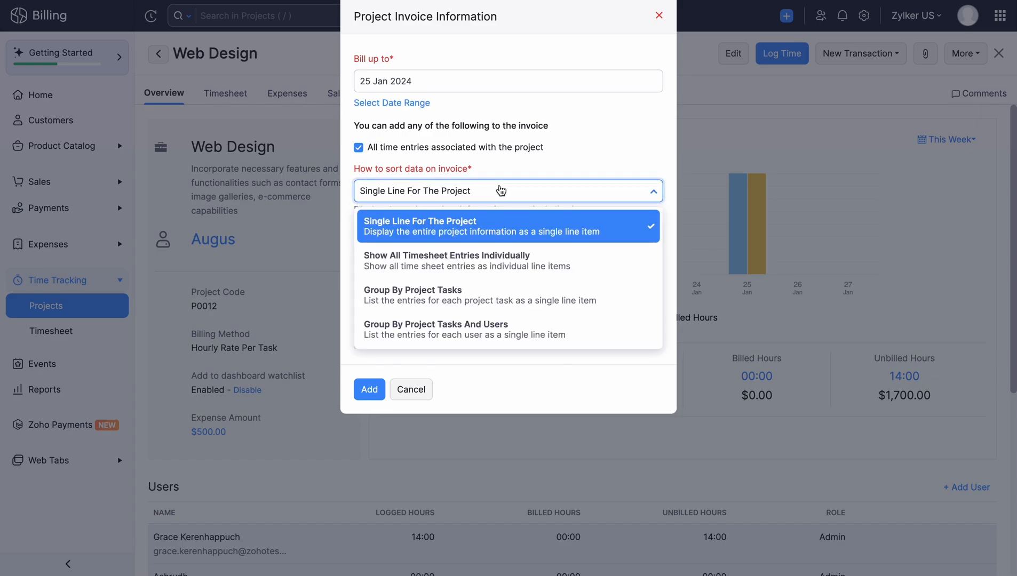
{"action": "left_click", "coordinate": [538, 167]}
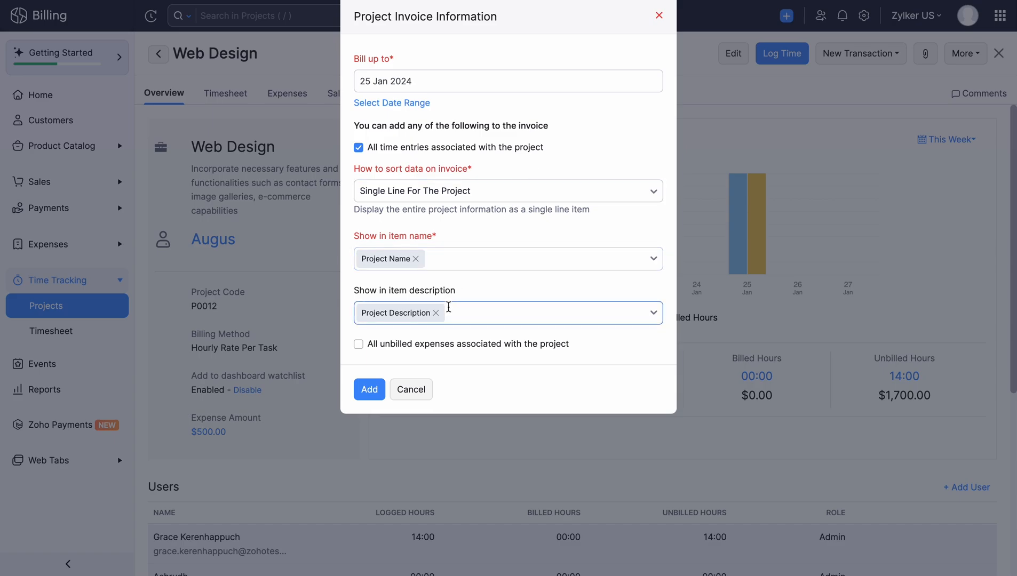
{"action": "left_click", "coordinate": [359, 347]}
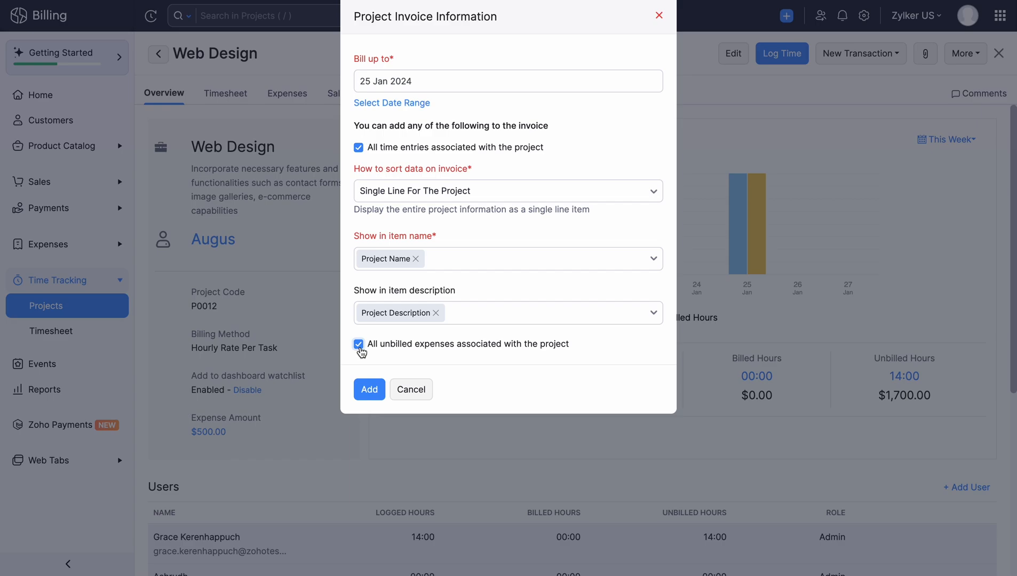
{"action": "left_click", "coordinate": [376, 395]}
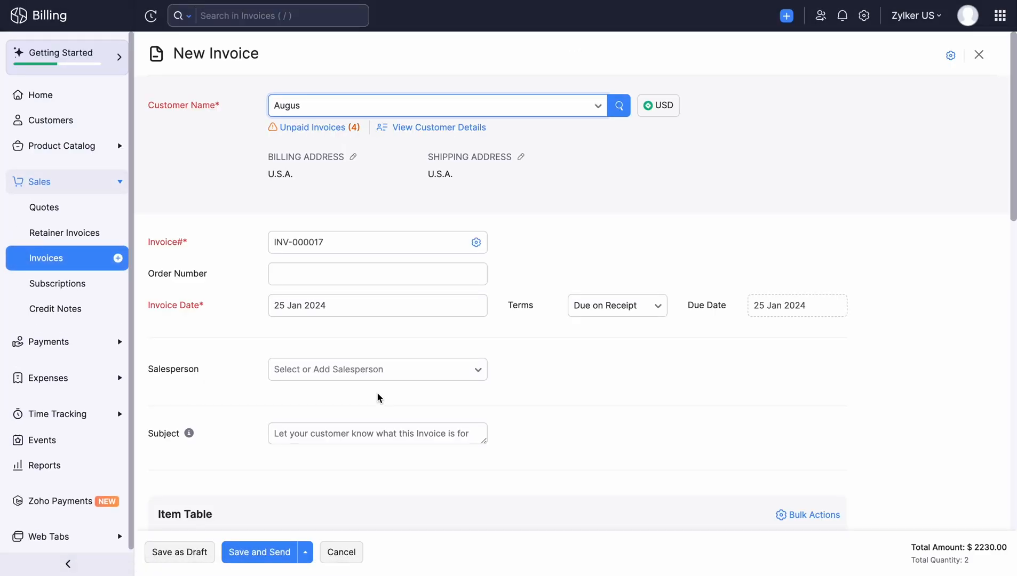
Save the new project invoice and send it to the customer by email
{"action": "scroll", "coordinate": [377, 398], "scroll_direction": "down", "scroll_amount": 15}
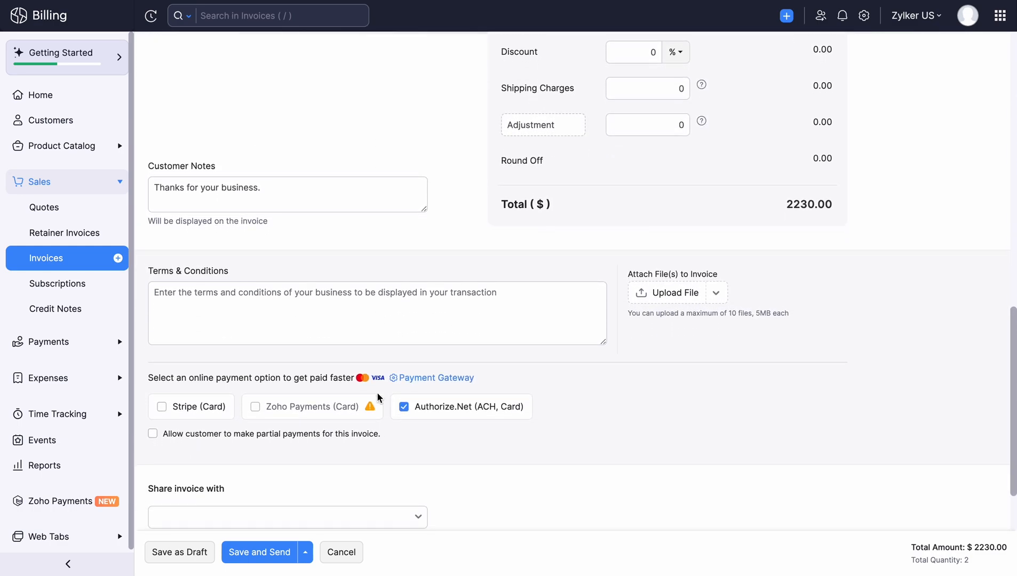
{"action": "left_click", "coordinate": [254, 558]}
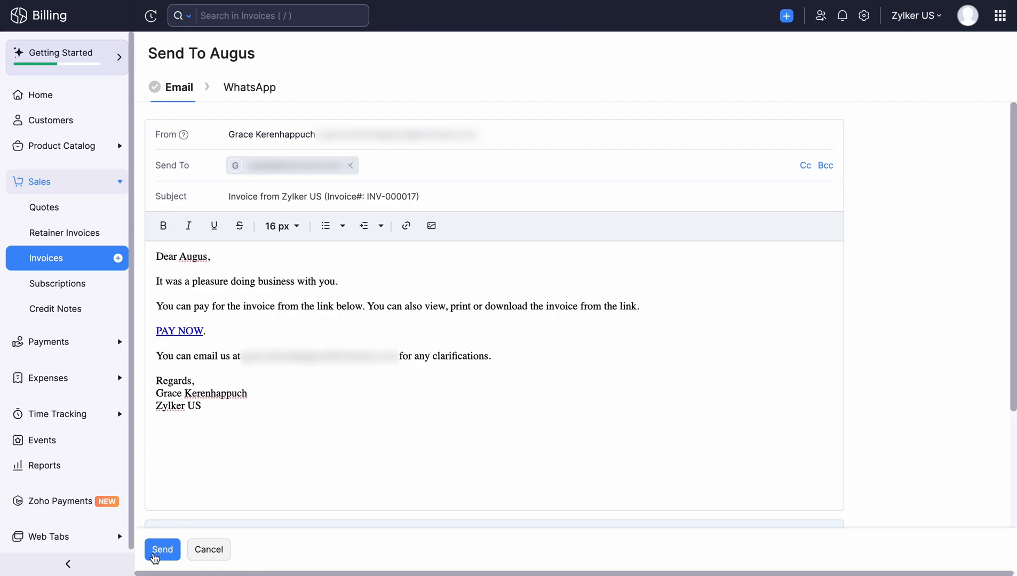
{"action": "left_click", "coordinate": [155, 556]}
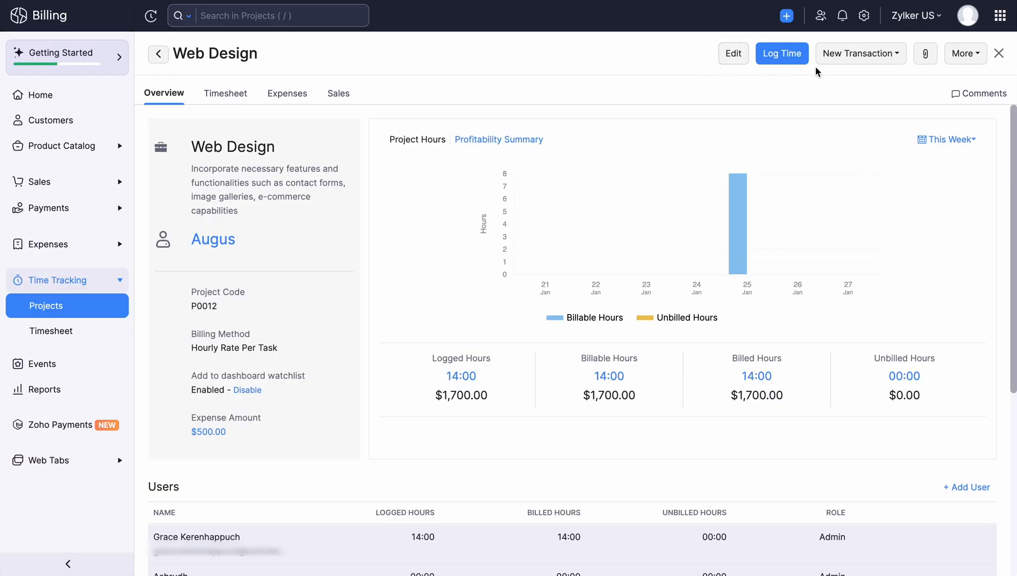
{"action": "left_click", "coordinate": [848, 64]}
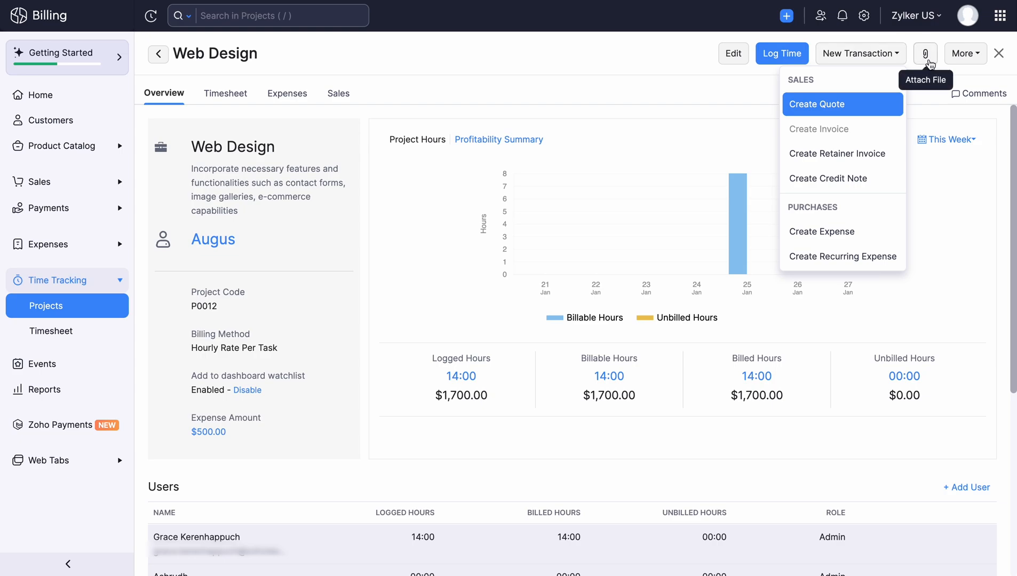
{"action": "left_click", "coordinate": [965, 53]}
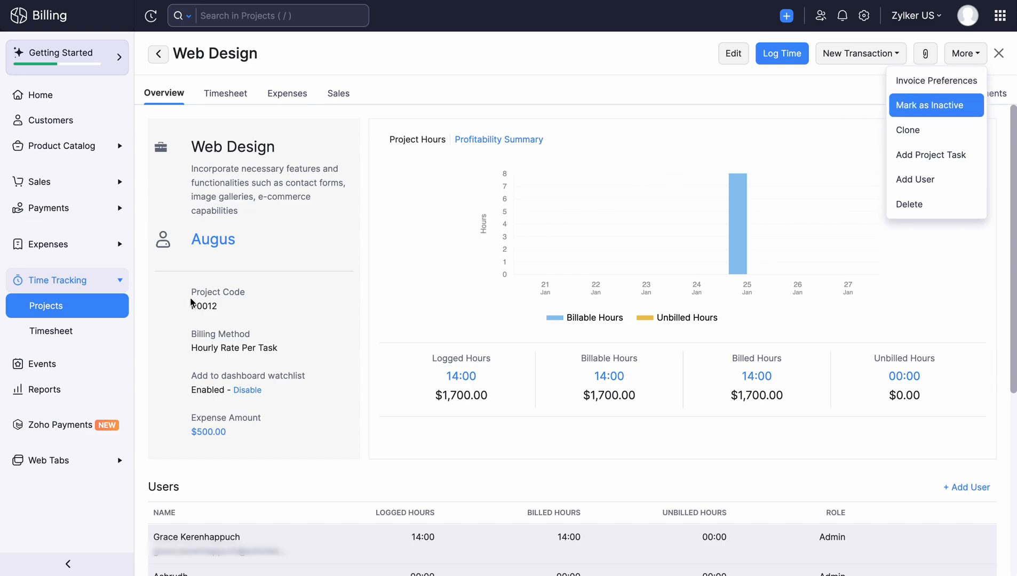
Bulk update the Web Design project from the projects list, checking the Watchlist on my Dashboard option
{"action": "left_click", "coordinate": [122, 315]}
{"action": "left_click", "coordinate": [165, 92]}
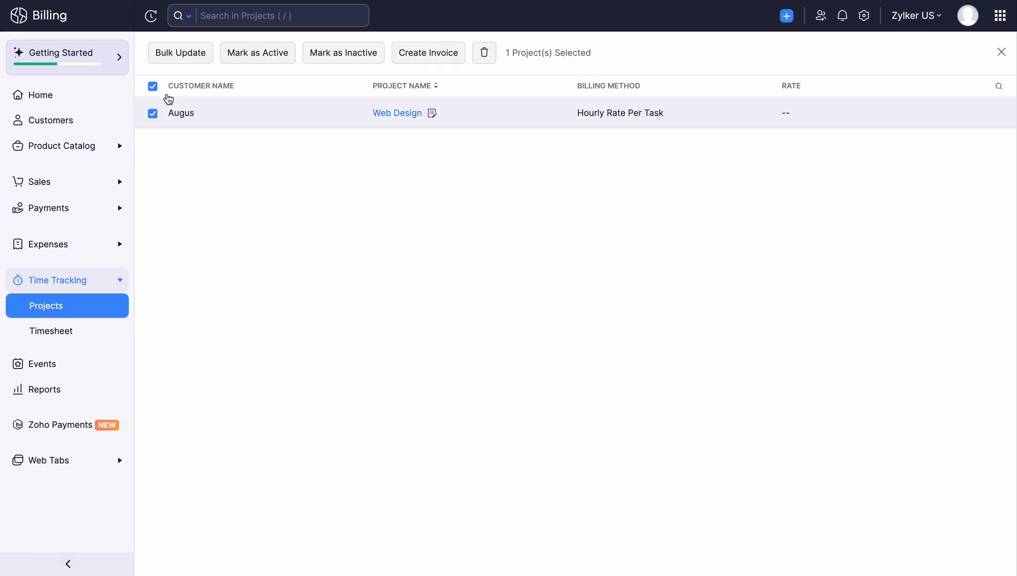
{"action": "left_click", "coordinate": [201, 63]}
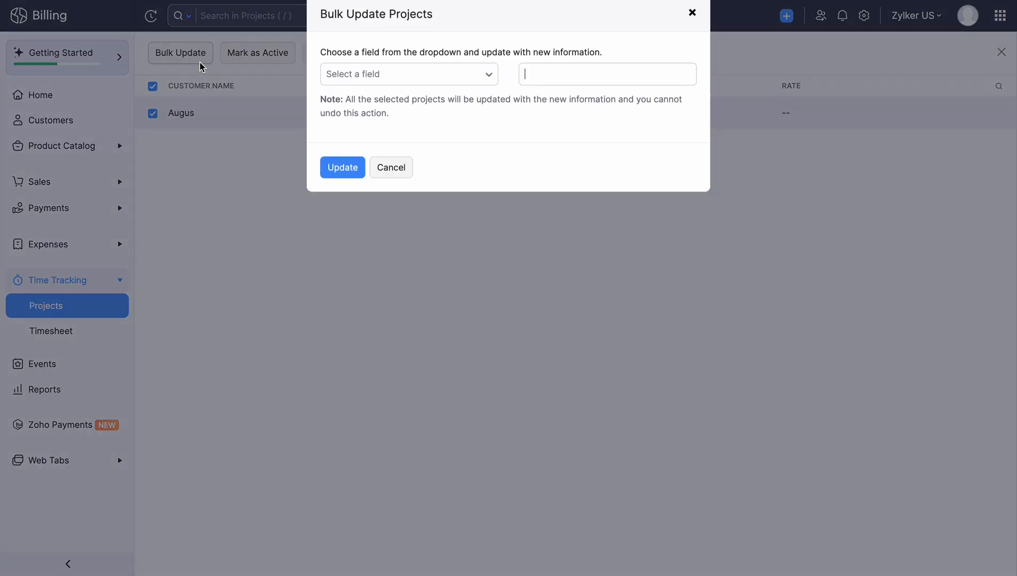
{"action": "left_click", "coordinate": [339, 80]}
{"action": "left_click", "coordinate": [399, 133]}
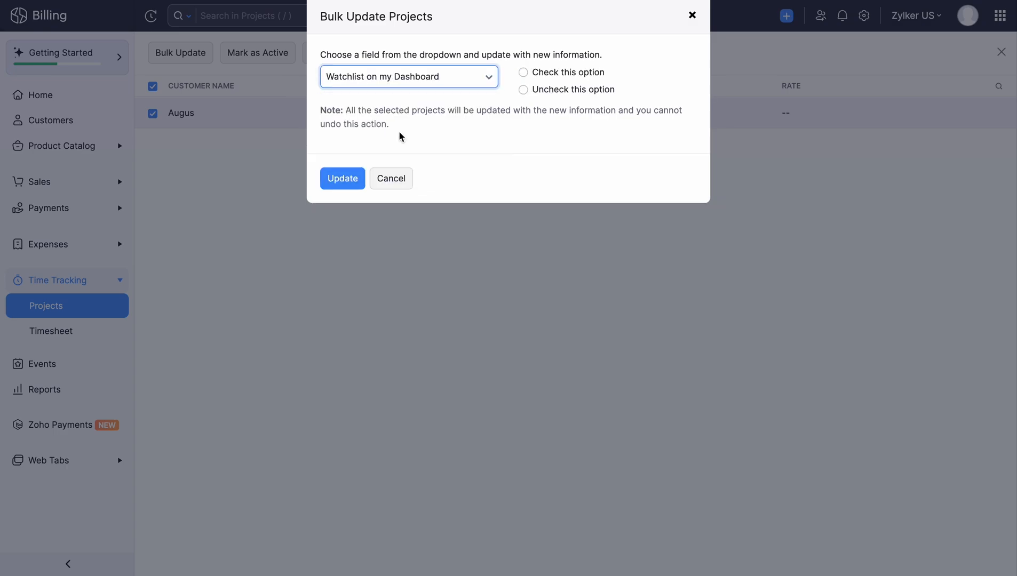
{"action": "left_click", "coordinate": [523, 73]}
{"action": "left_click", "coordinate": [345, 182]}
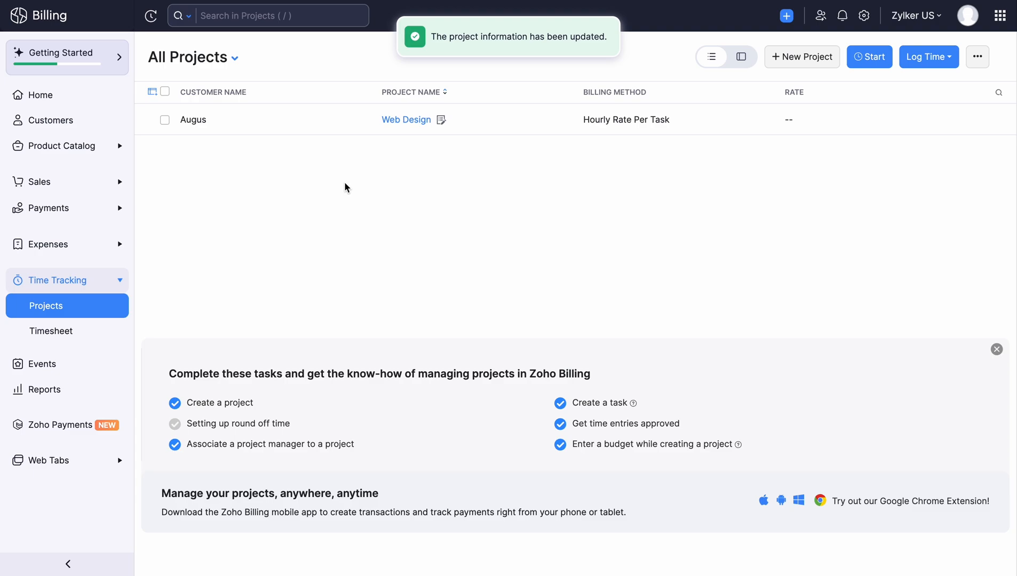
Select projects in the list to review the available bulk actions, and clear the selection
{"action": "left_click", "coordinate": [165, 92]}
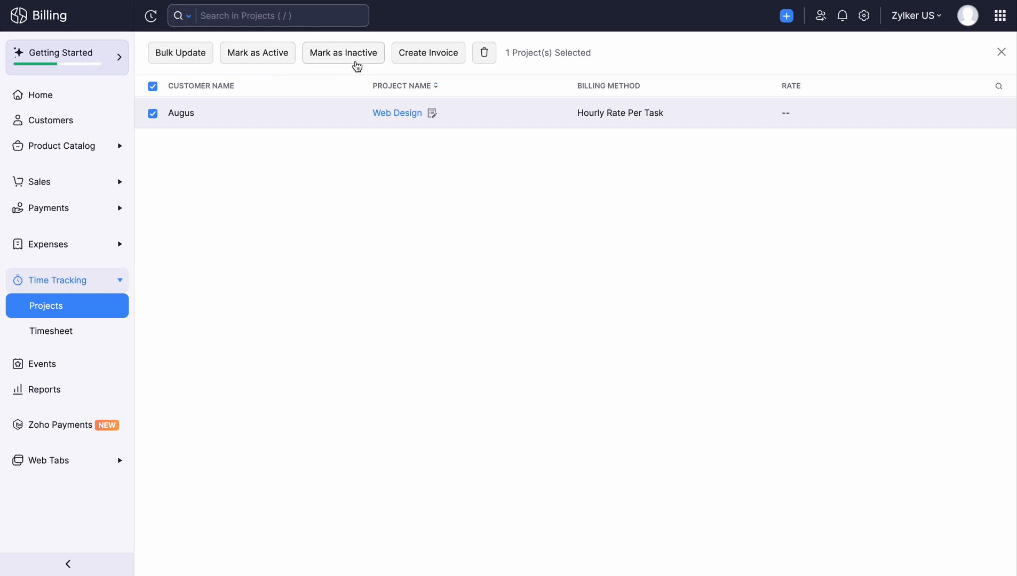
{"action": "left_click", "coordinate": [153, 113]}
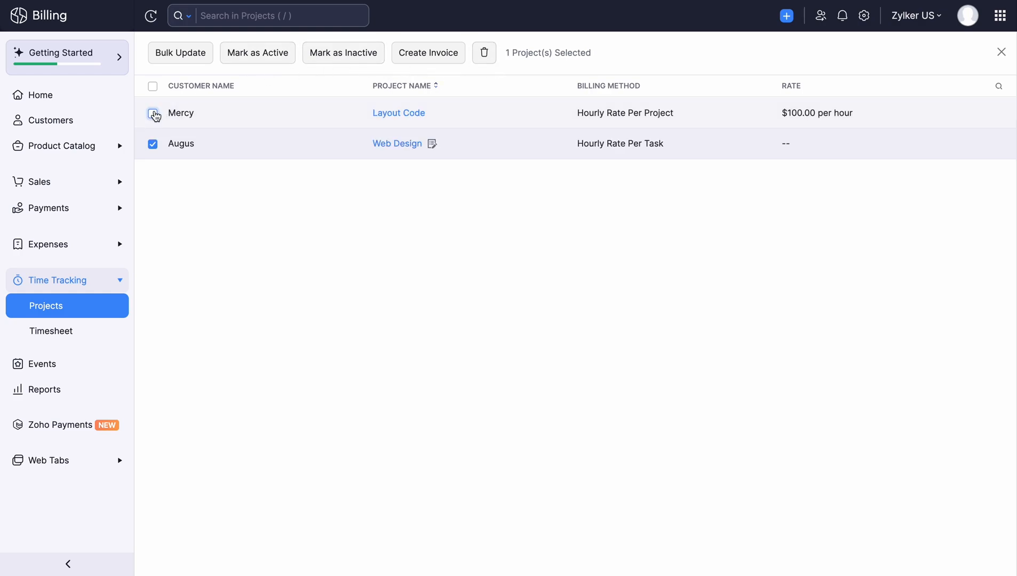
{"action": "left_click", "coordinate": [153, 144]}
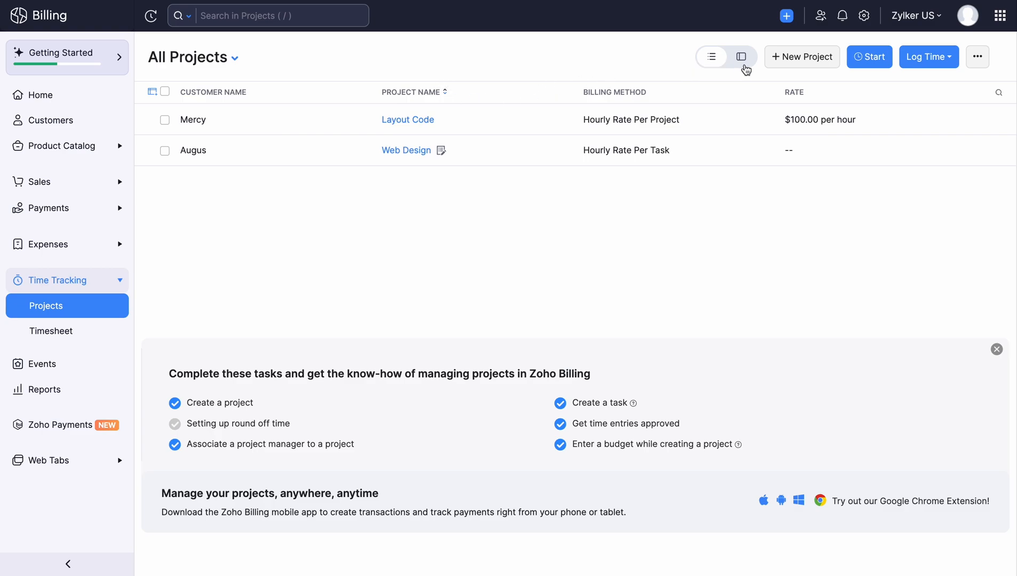
Switch the projects list to Card View, look at its filter options, and open the project preferences
{"action": "left_click", "coordinate": [743, 59]}
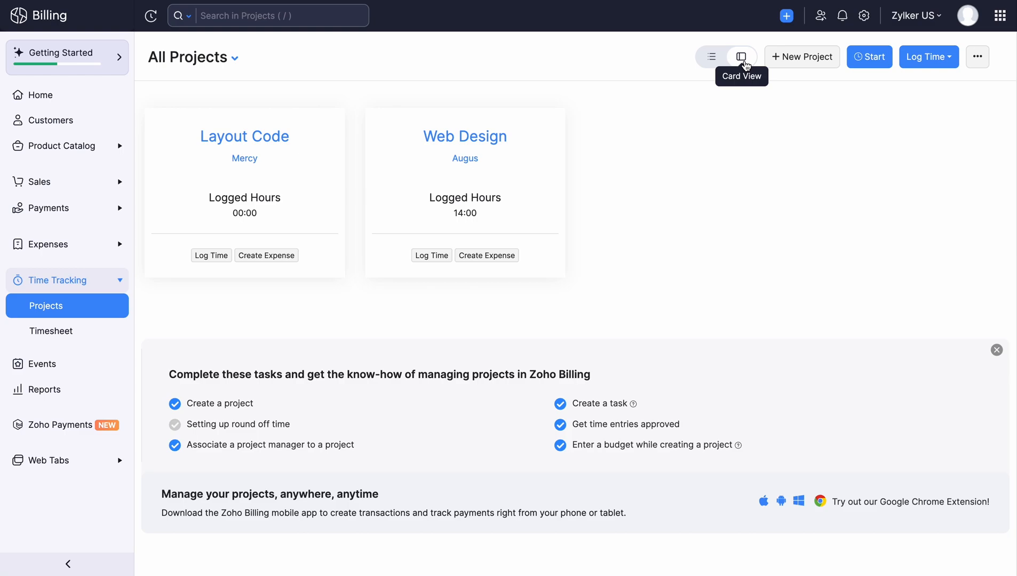
{"action": "left_click", "coordinate": [228, 67]}
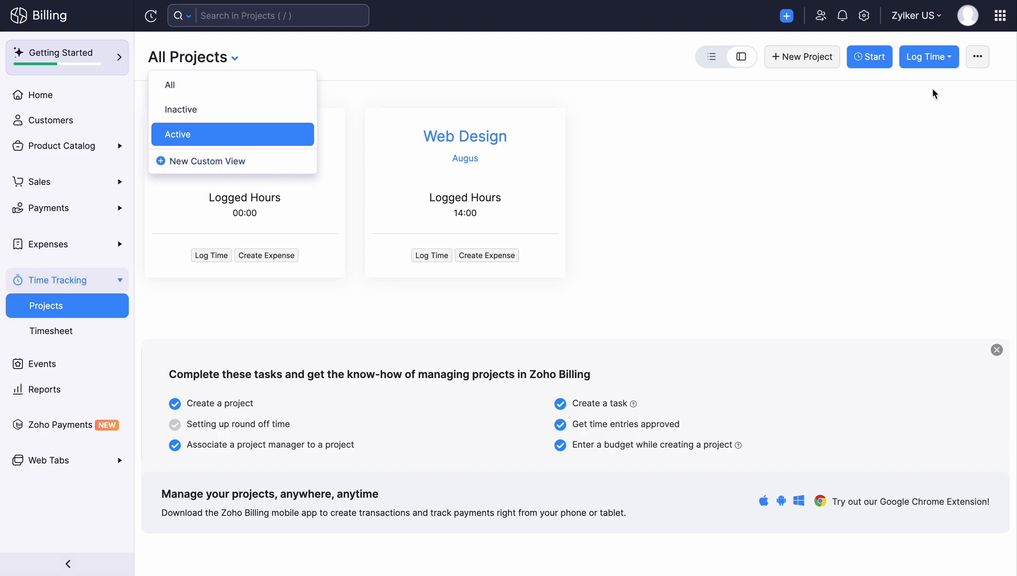
{"action": "left_click", "coordinate": [985, 60]}
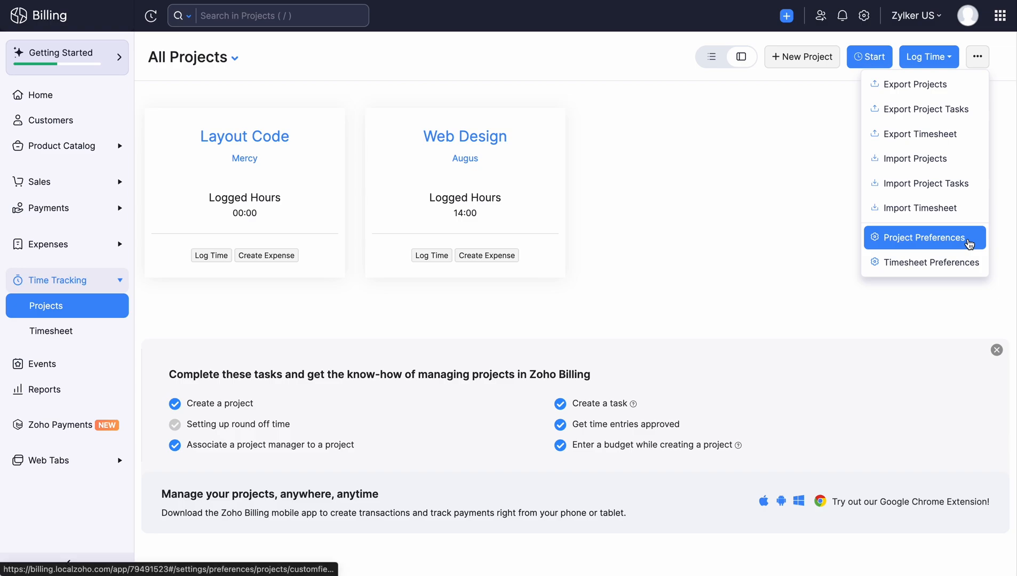
{"action": "left_click", "coordinate": [970, 244]}
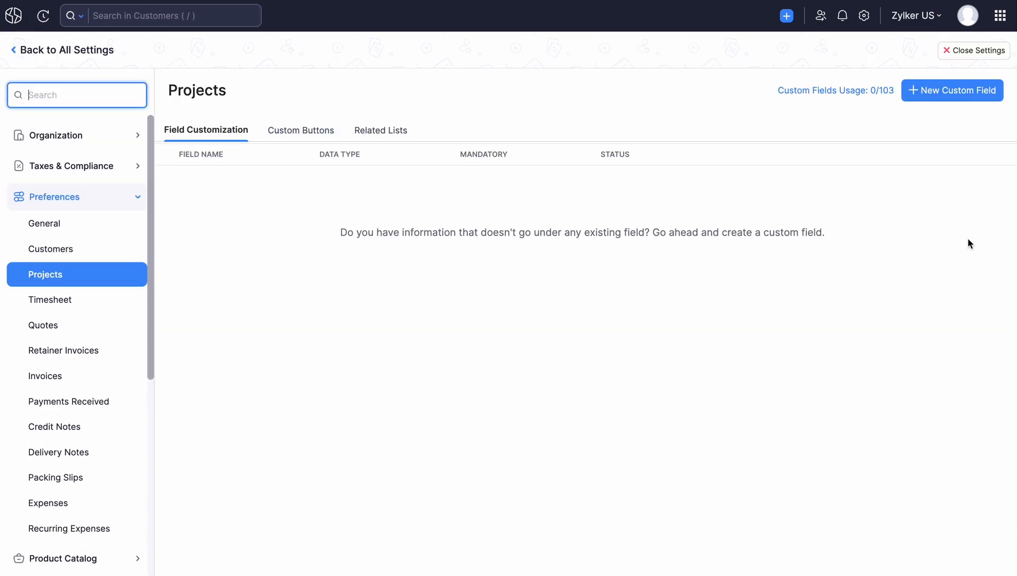